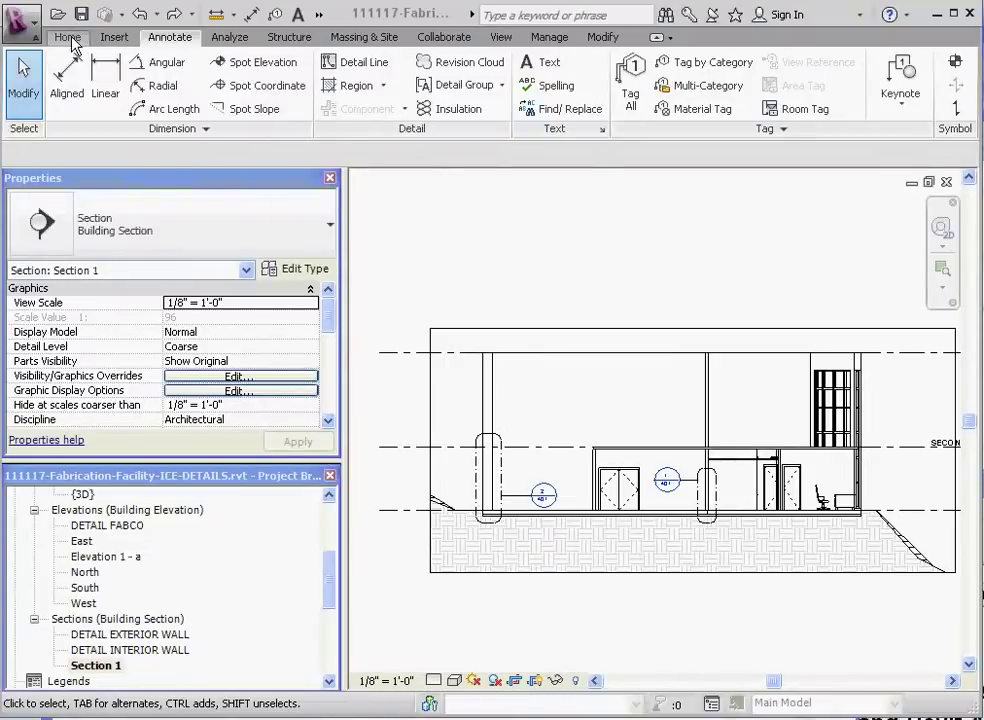
left_click(404, 109)
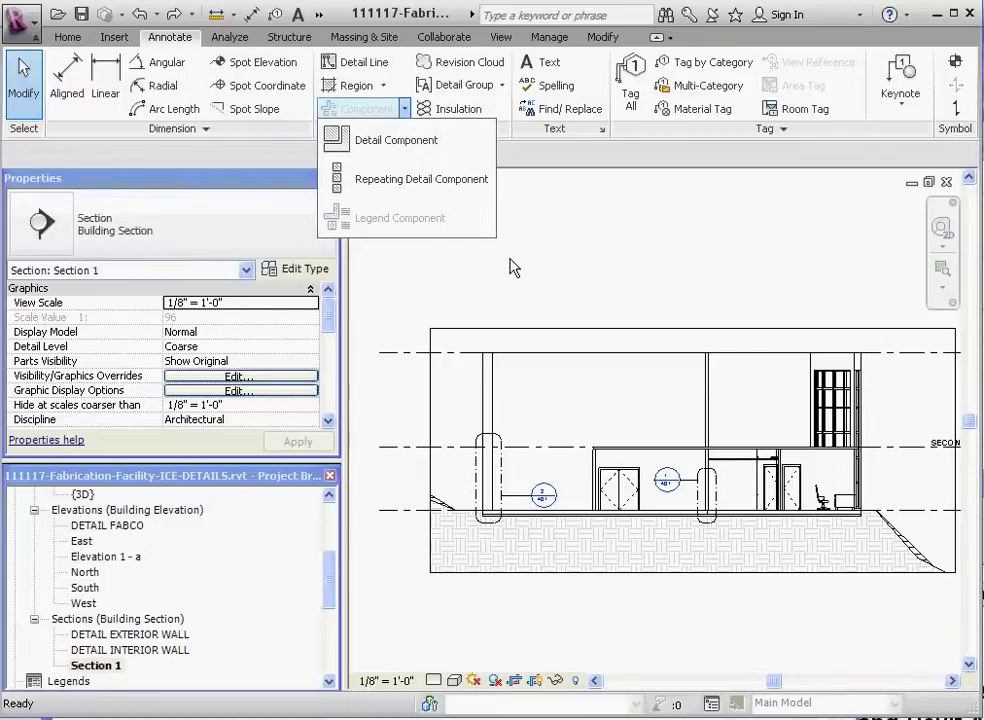
left_click(512, 262)
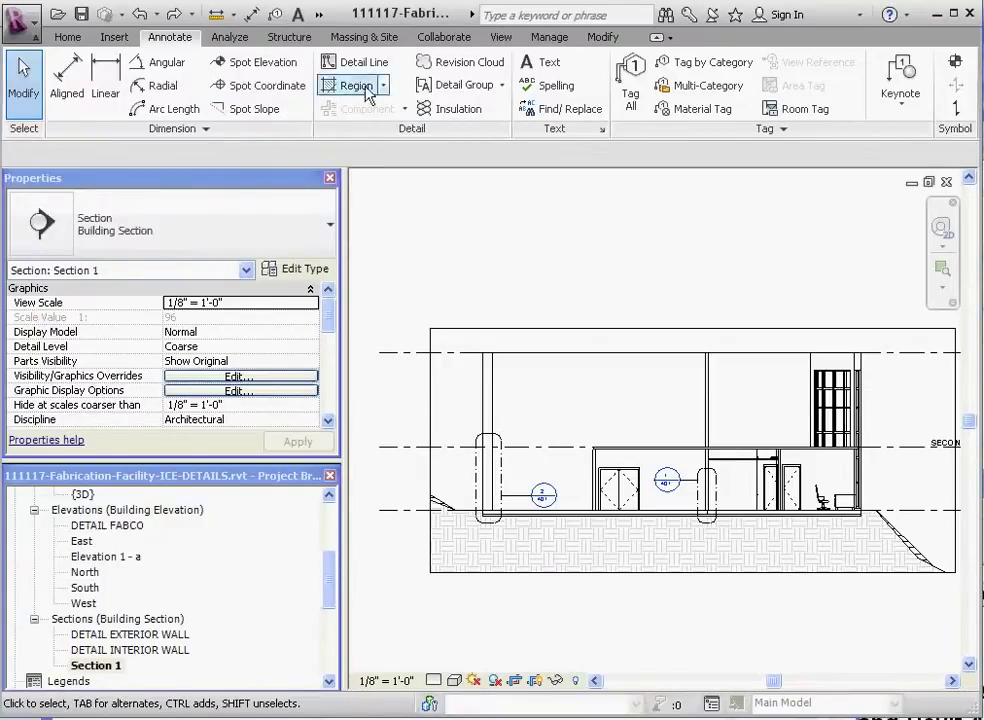
Step: Create a new legend view named DOOR LEGEND at a scale of 1/4" = 1'-0"
left_click(507, 38)
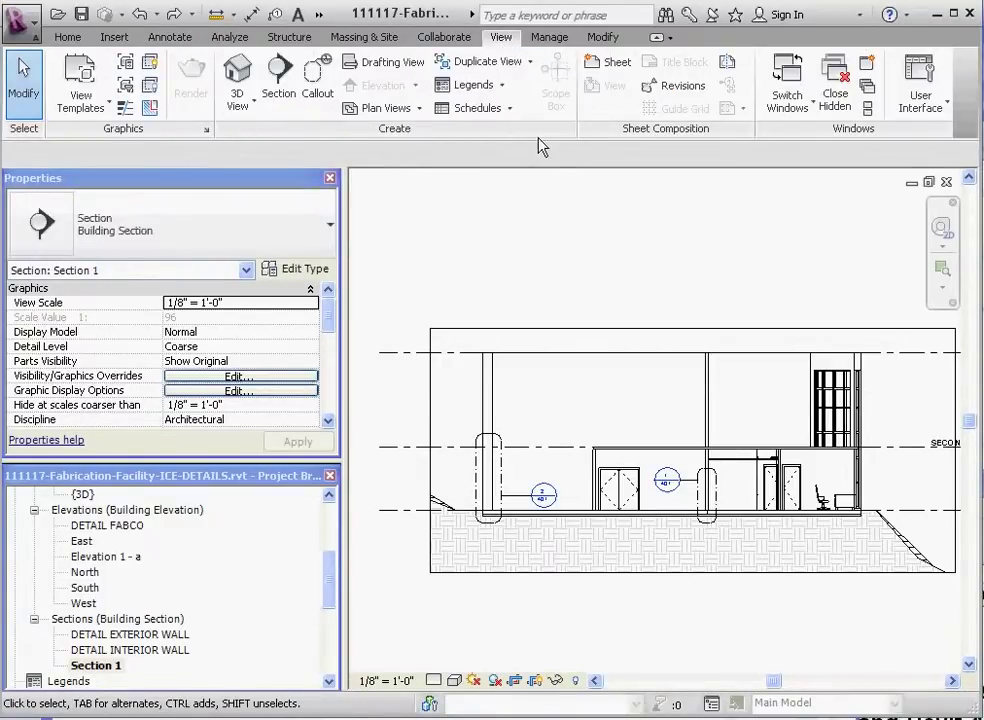
left_click(464, 88)
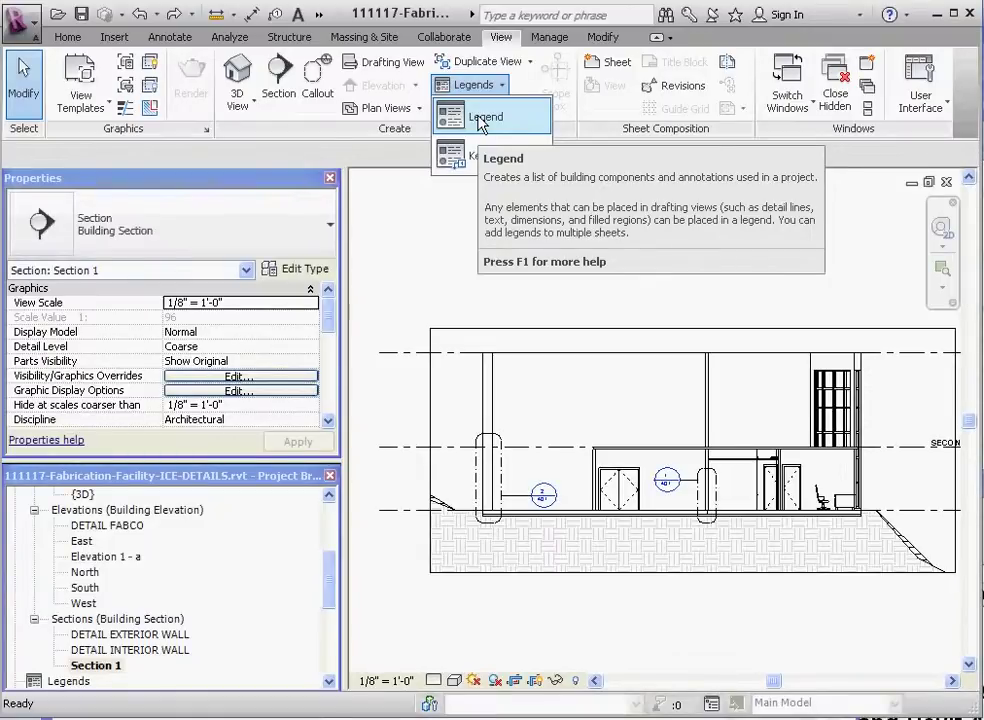
left_click(476, 120)
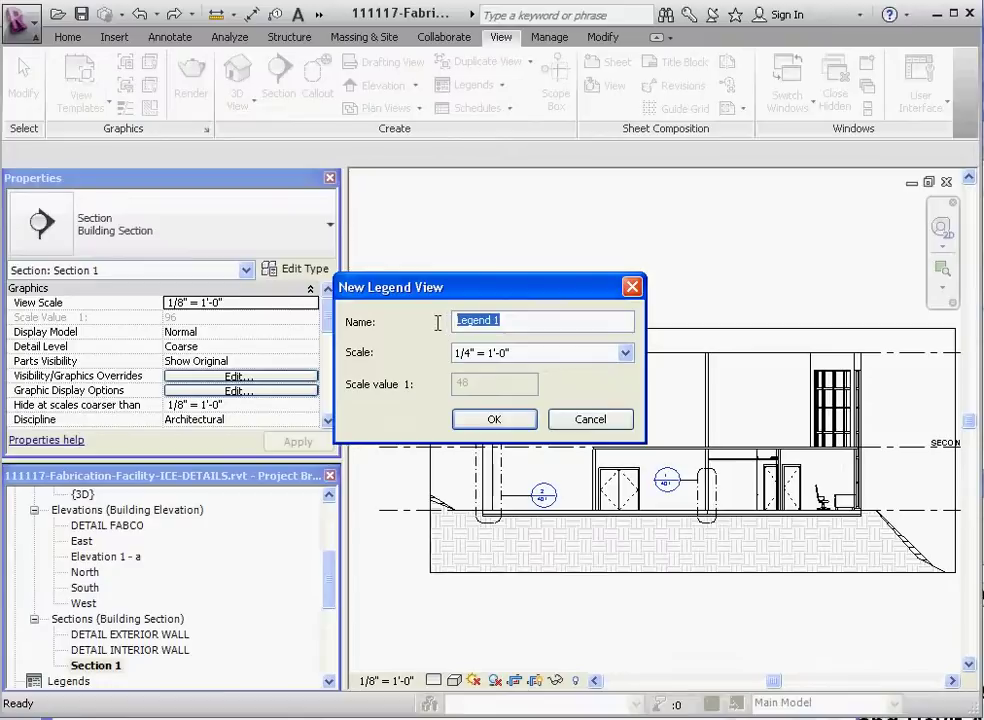
type("DOOR LEF")
key("BackSpace")
left_click(517, 355)
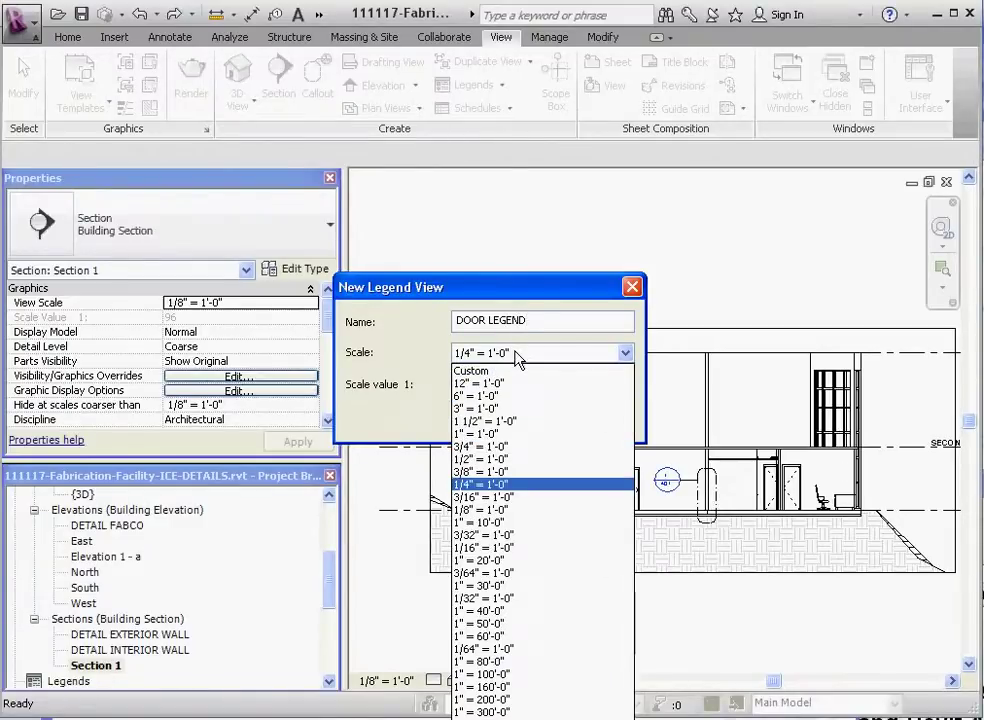
left_click(517, 355)
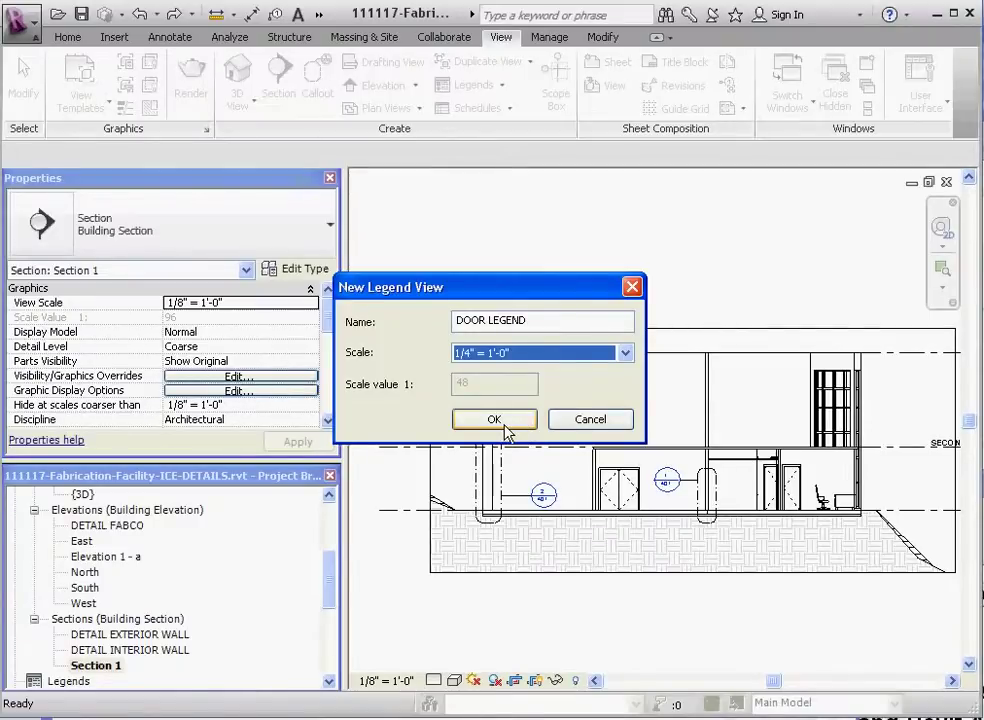
left_click(502, 425)
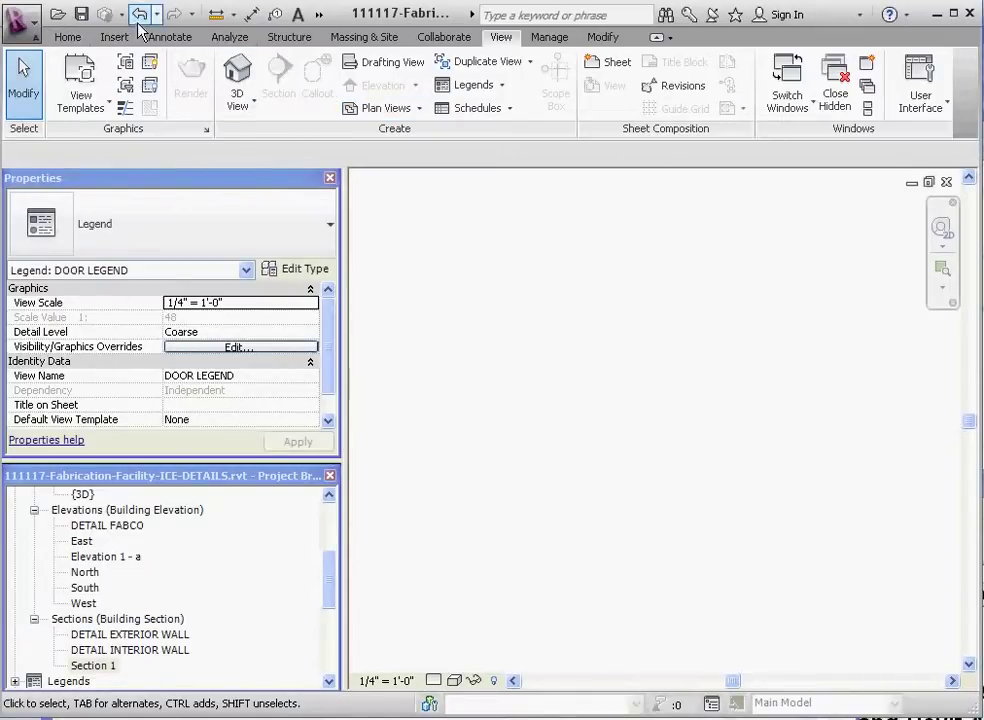
Step: Place a floor plan legend component of the Curtain Wall Dbl Glass door near the top of the legend view
left_click(164, 39)
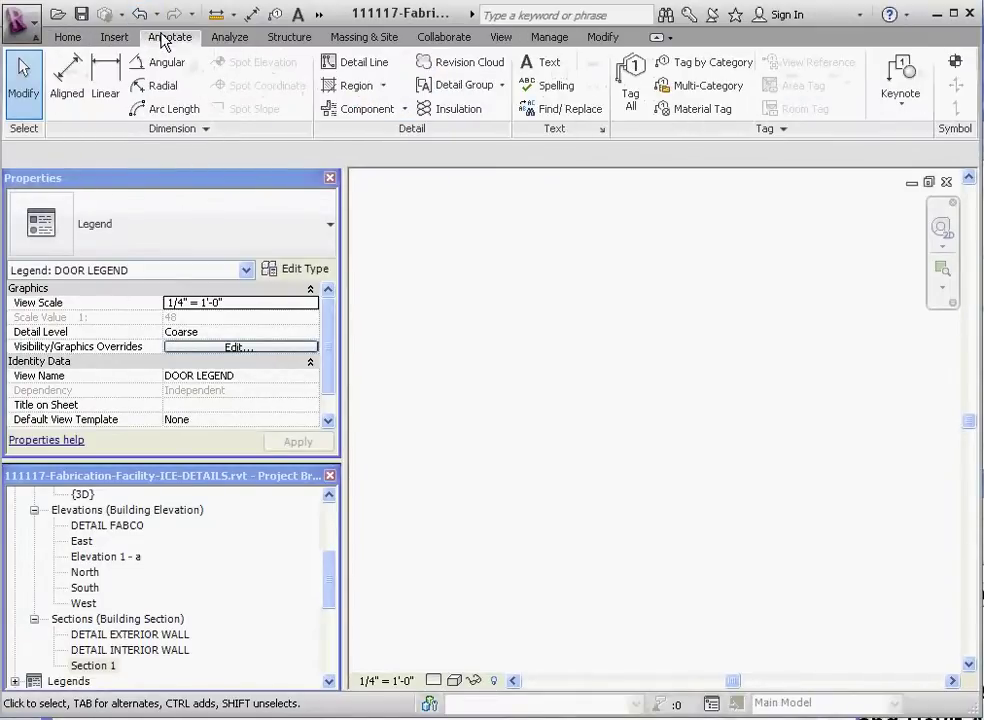
left_click(406, 109)
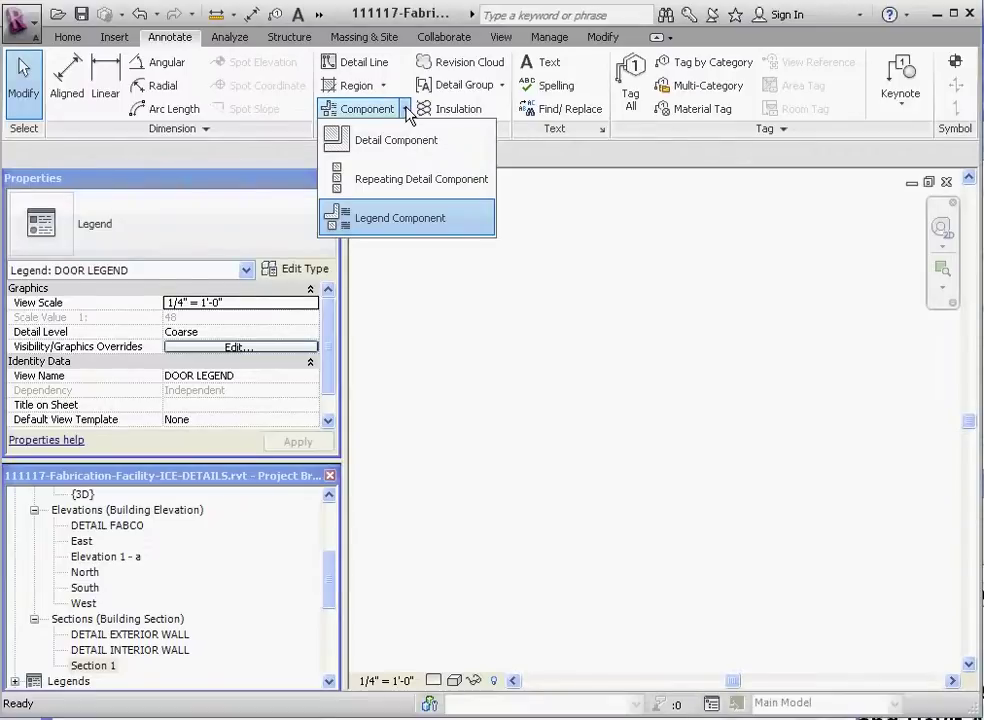
left_click(420, 220)
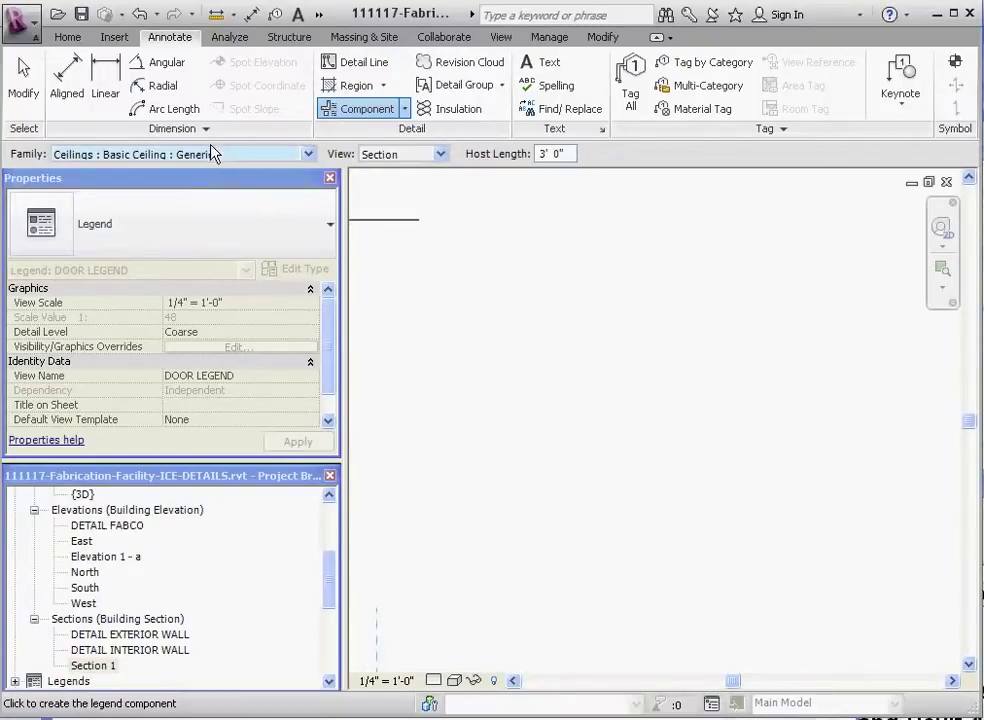
left_click(308, 154)
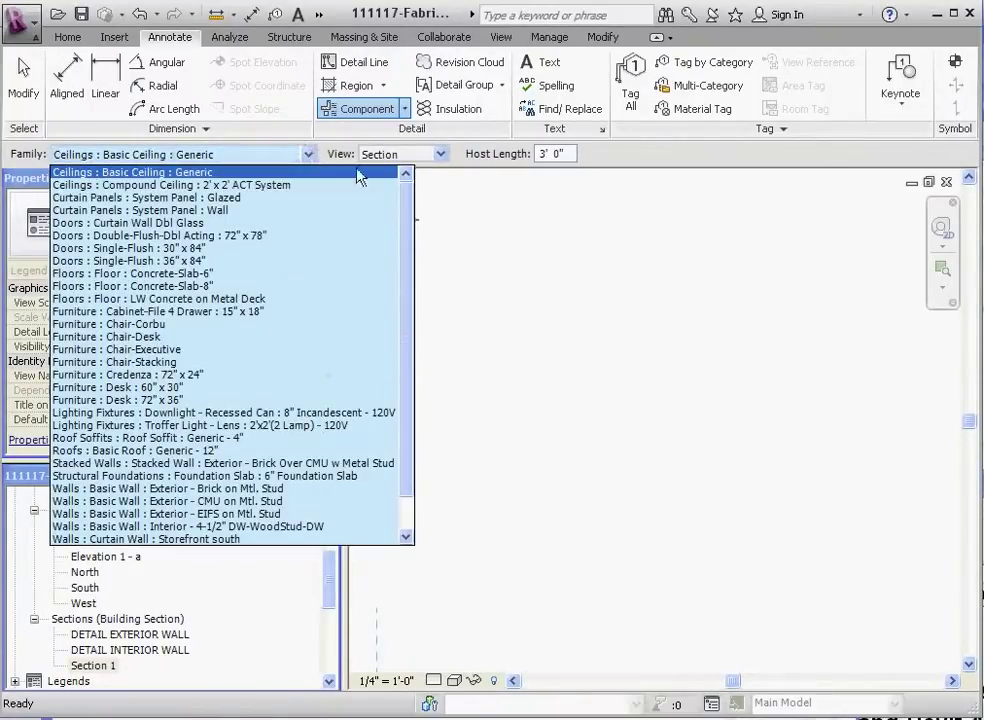
scroll(418, 330, "down", 1)
scroll(418, 330, "up", 1)
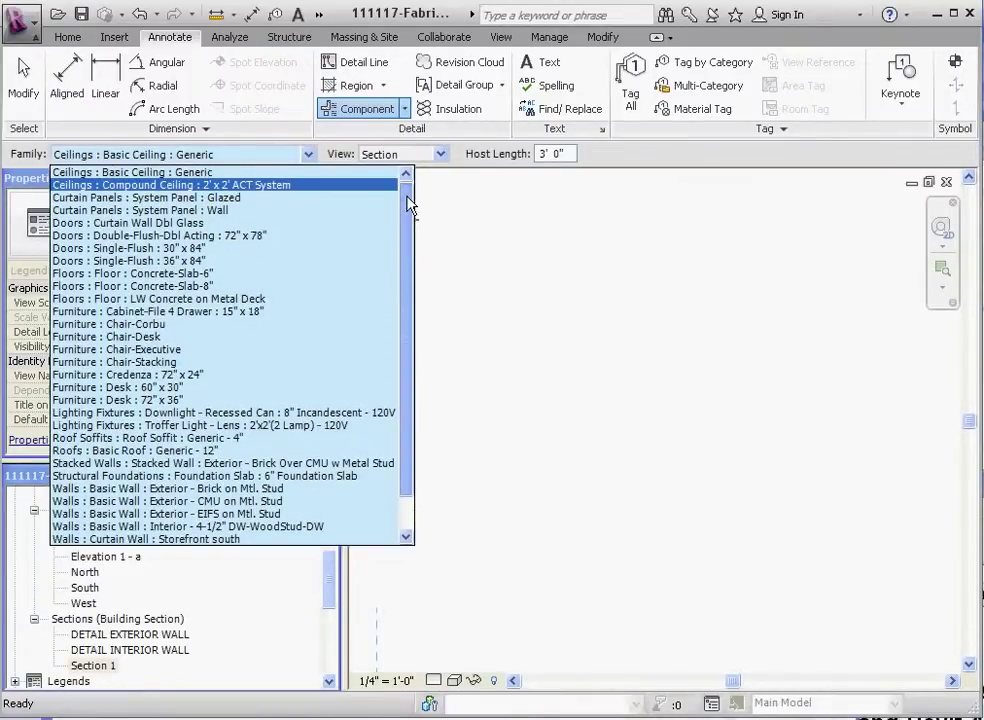
mouse_move(407, 197)
left_mouse_down()
mouse_move(408, 292)
mouse_move(408, 215)
left_mouse_up()
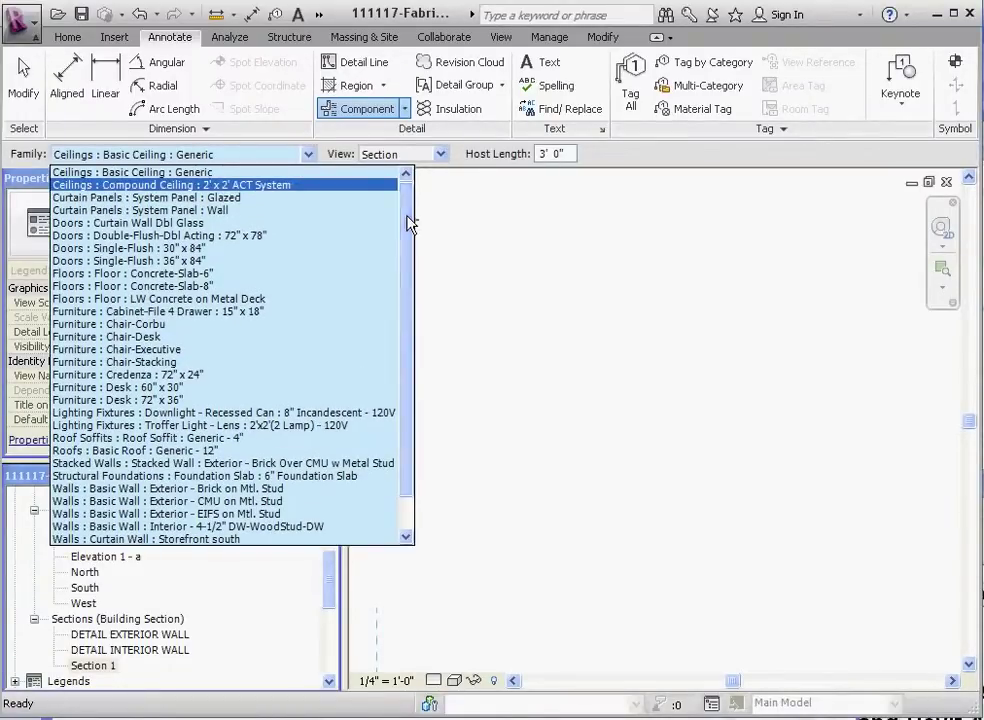
left_click(99, 223)
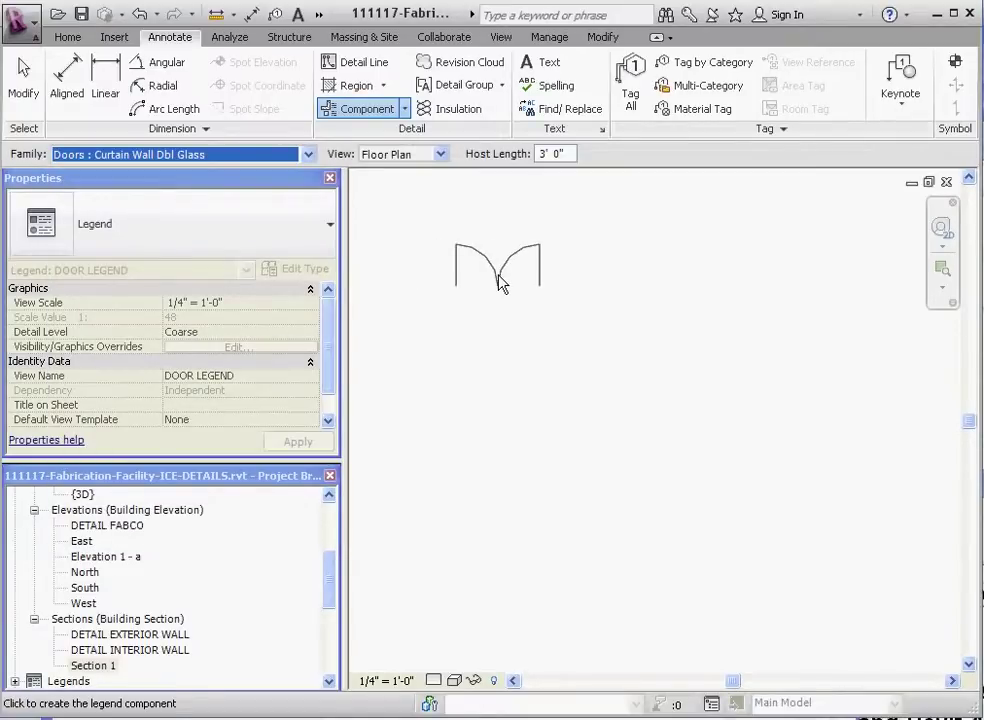
left_click(500, 283)
Step: Place the Double-Flush-Dbl Acting 72" x 78" and Single-Flush 30" x 84" door components in a column below the curtain wall door
left_click(307, 155)
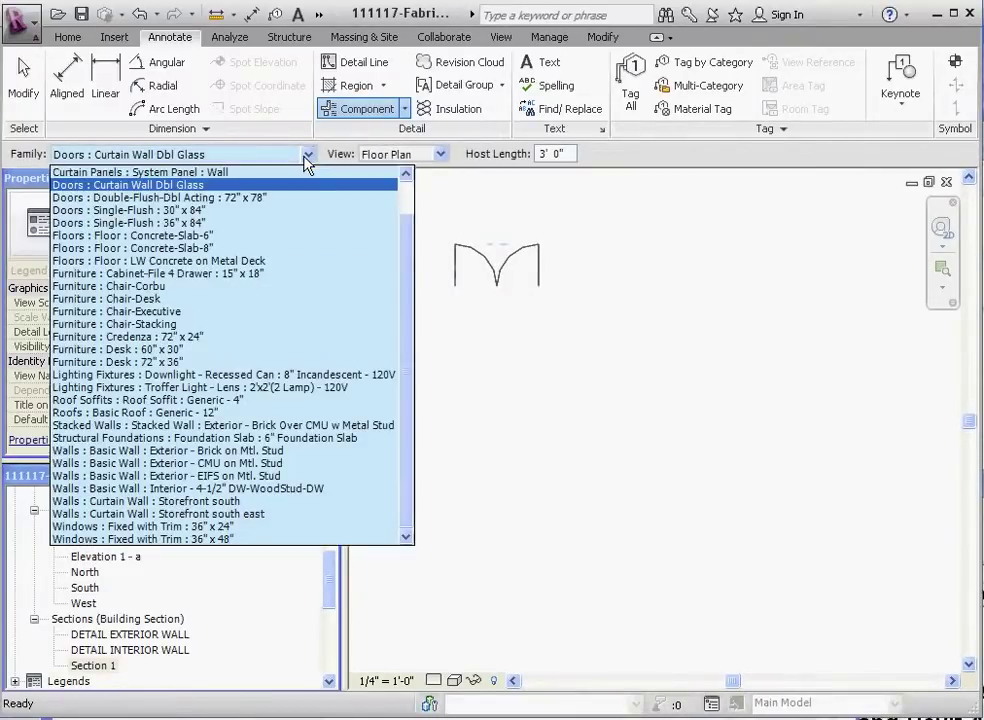
left_click(166, 199)
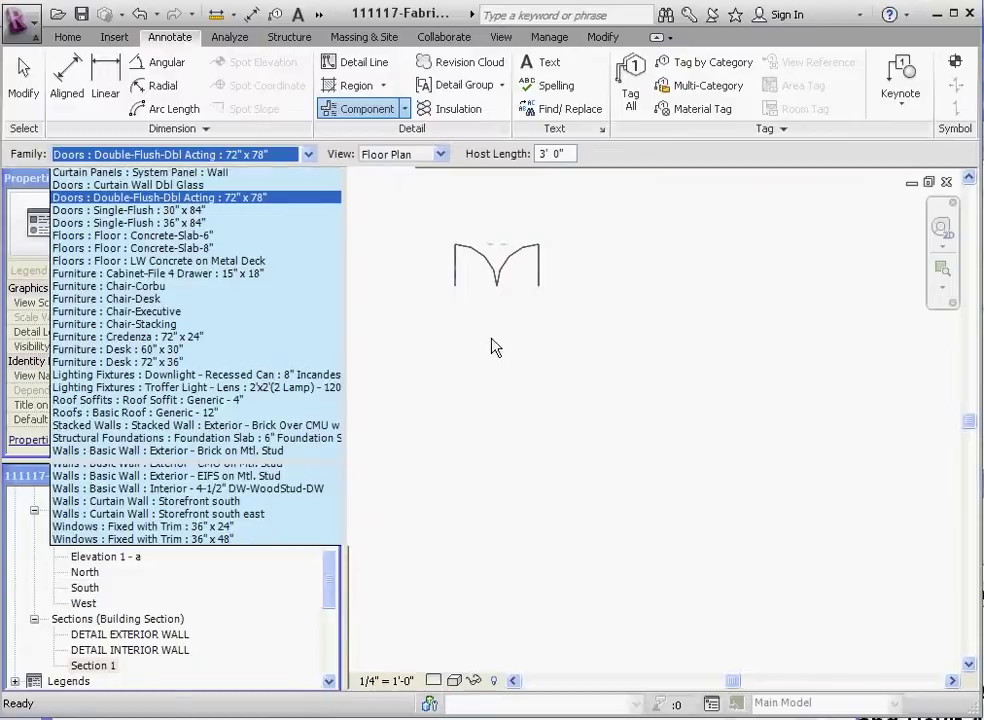
left_click(495, 434)
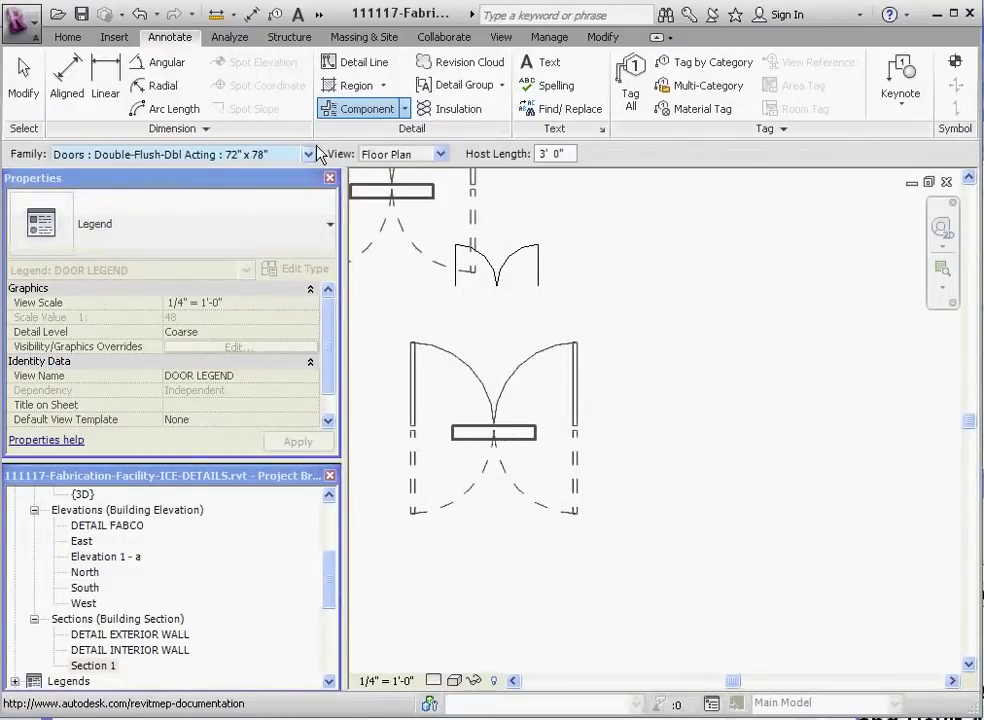
left_click(308, 153)
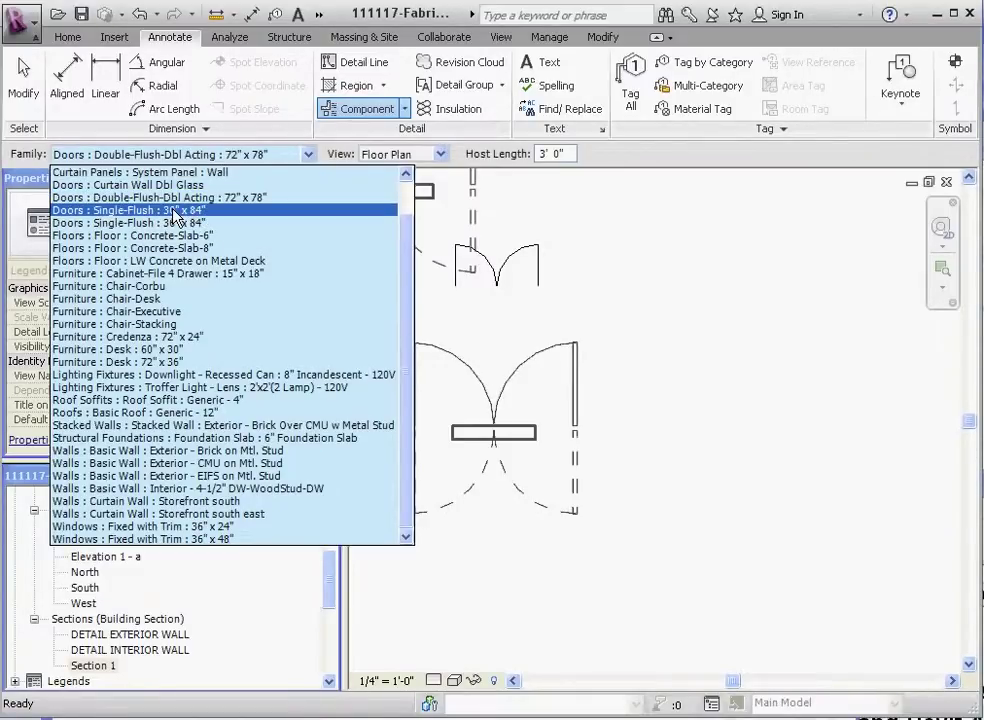
left_click(176, 211)
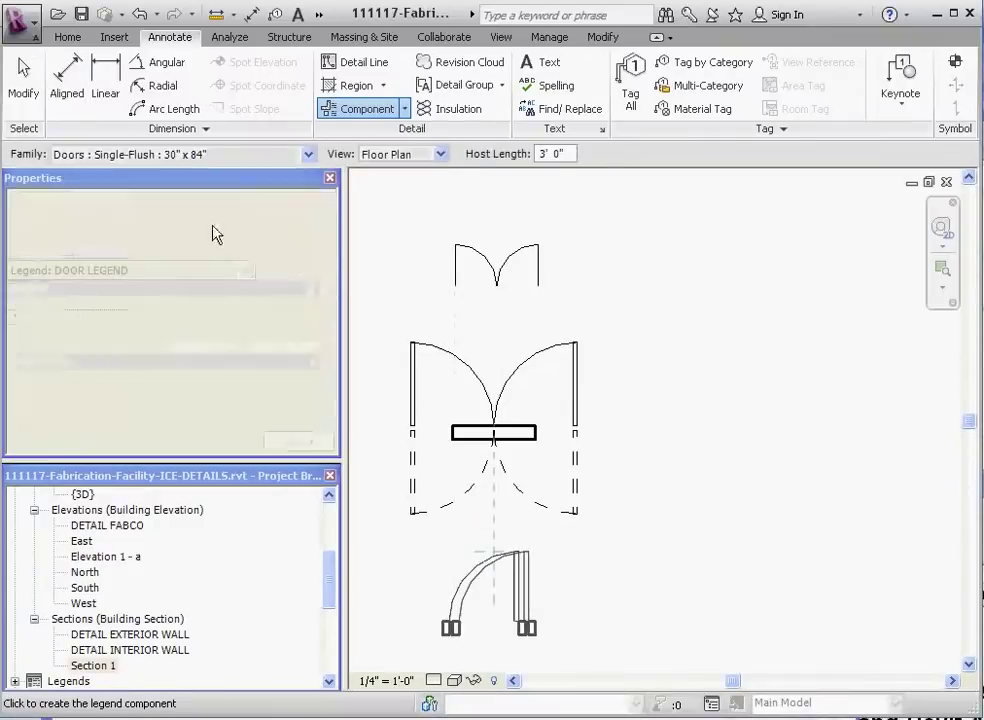
Step: Place the Single-Flush 36" x 84" door component below the 30" x 84" door and end component placement
left_click(258, 156)
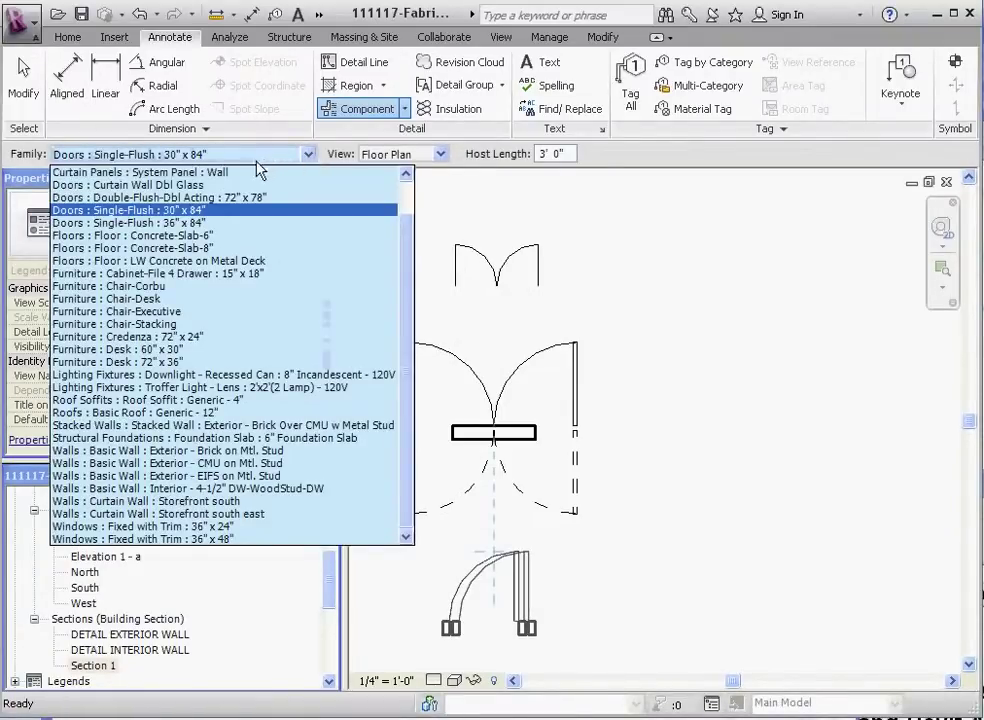
left_click(191, 224)
scroll(318, 190, "down", 6)
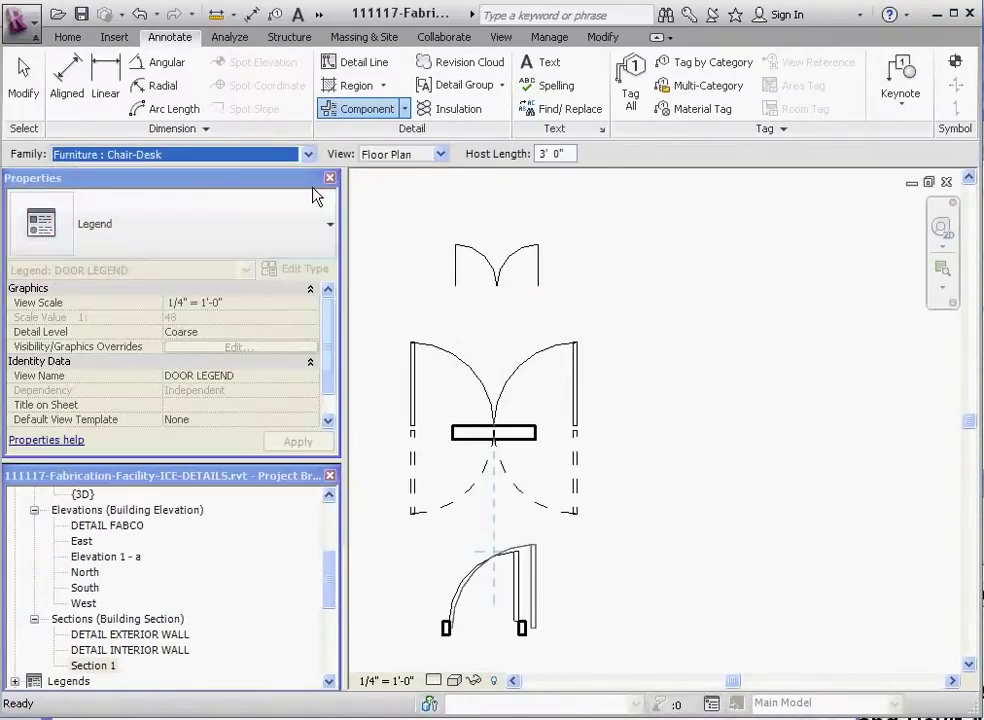
left_click_drag(967, 421, 968, 500)
left_click(306, 154)
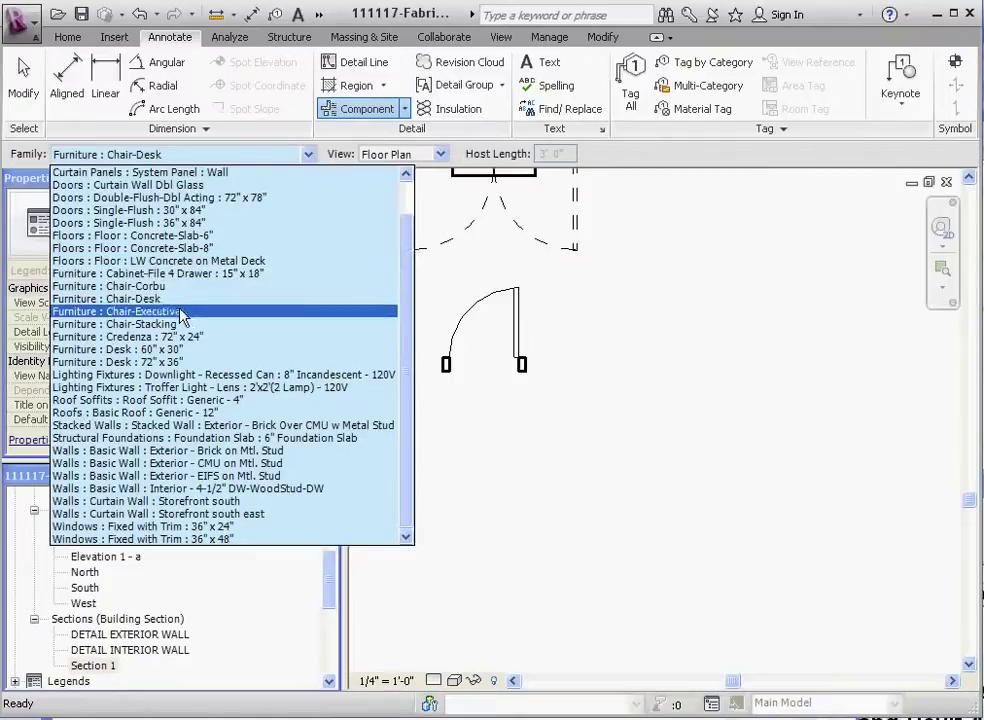
left_click(148, 223)
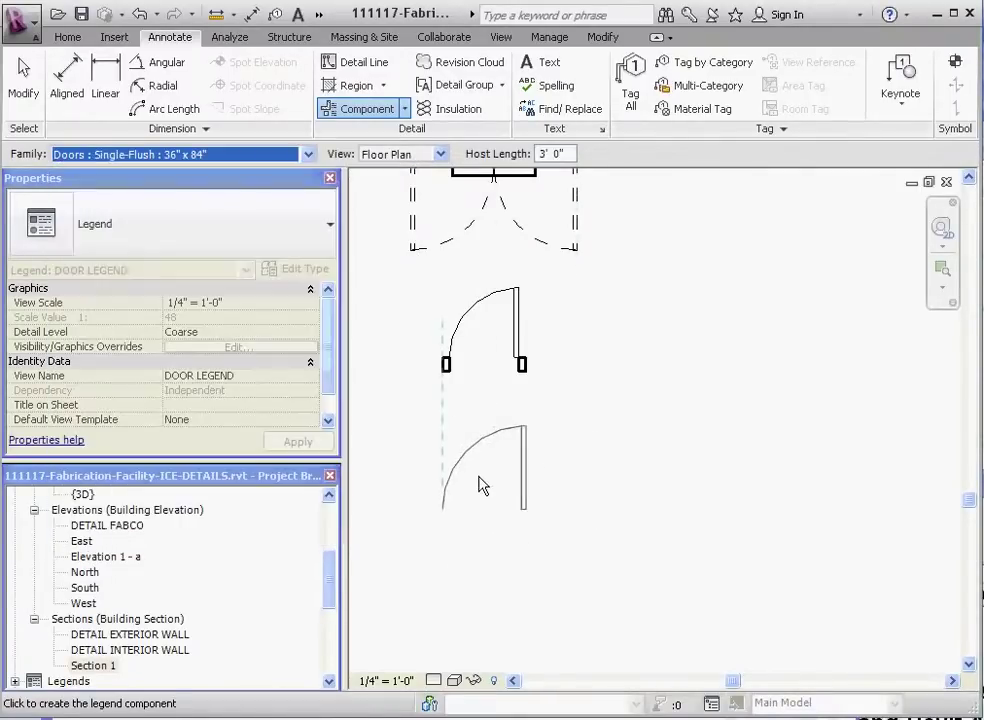
key("Escape")
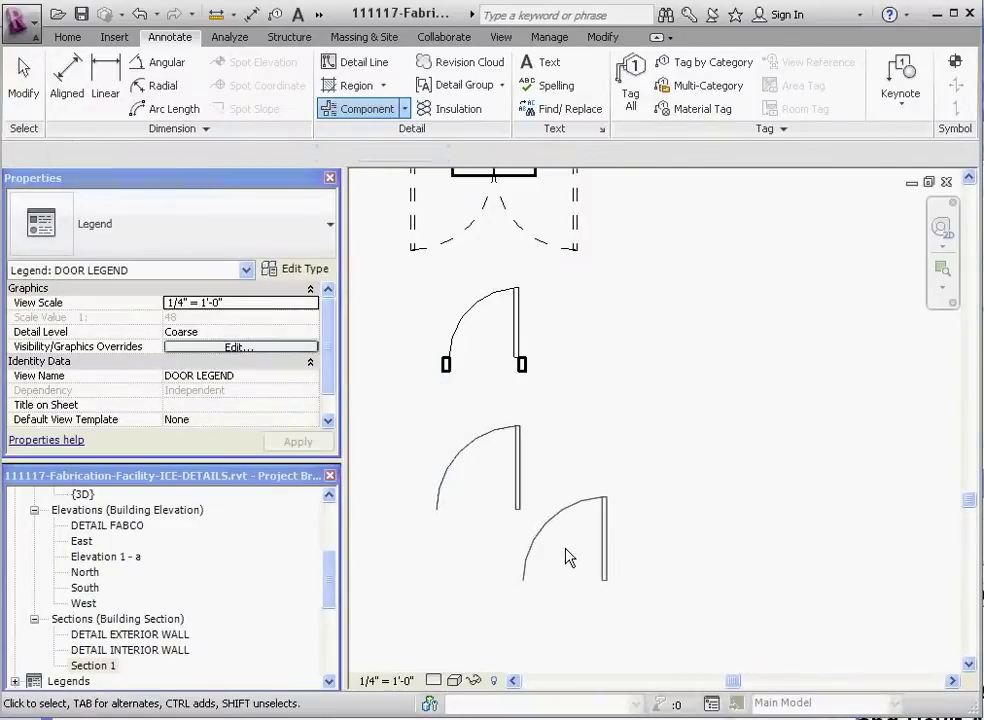
Step: Bring all placed door symbols into view and expand the Legends category in the Project Browser
scroll(565, 548, "down", 2)
middle_click_drag(565, 548, 562, 685)
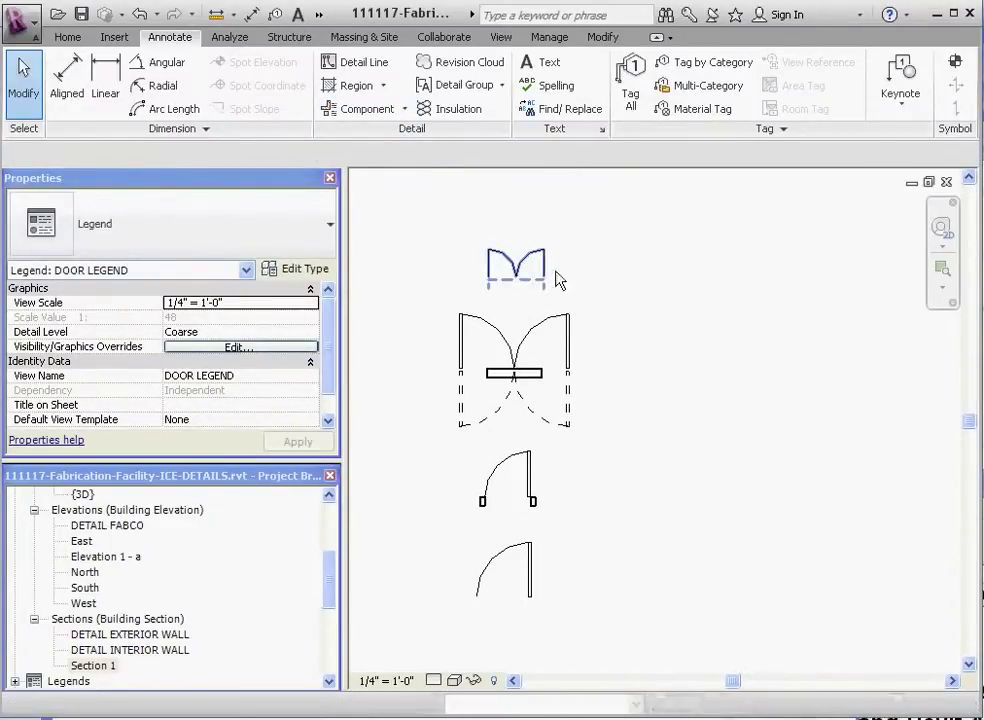
left_click_drag(328, 593, 323, 620)
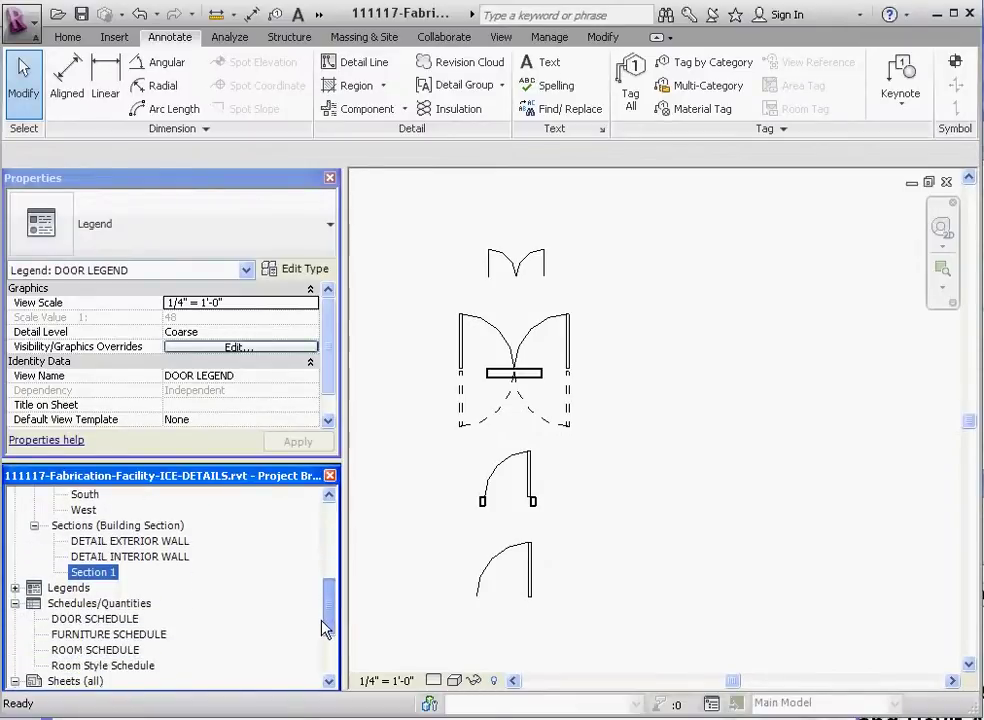
left_click(15, 588)
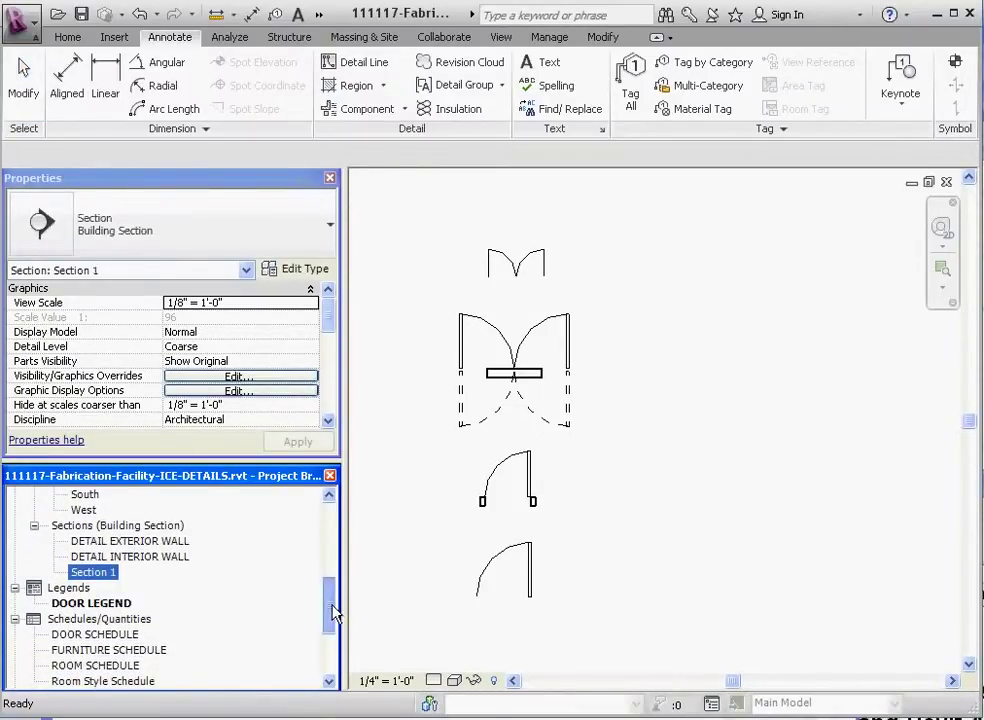
left_click_drag(330, 610, 333, 622)
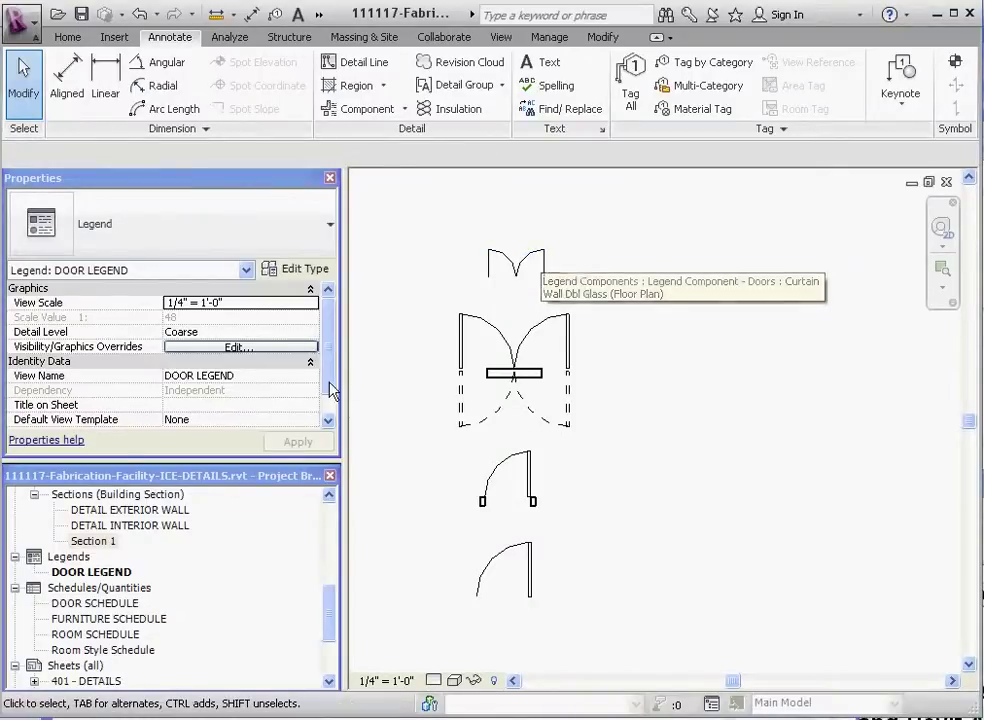
Step: Set the host length of the Curtain Wall Dbl Glass door component to 6' 0"
left_click(529, 266)
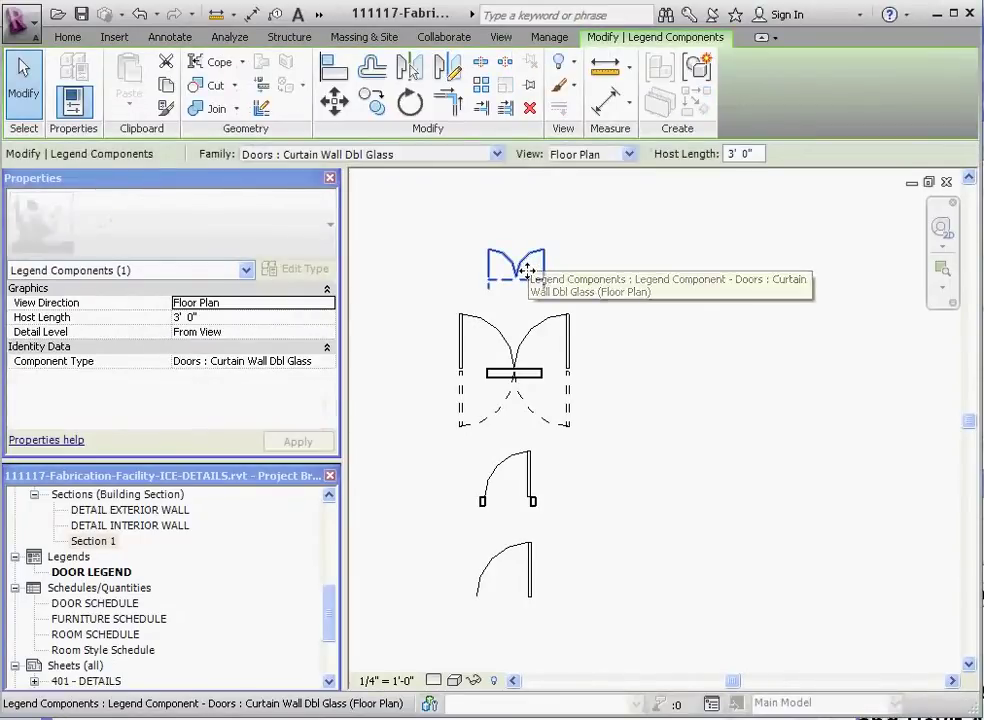
left_click(215, 318)
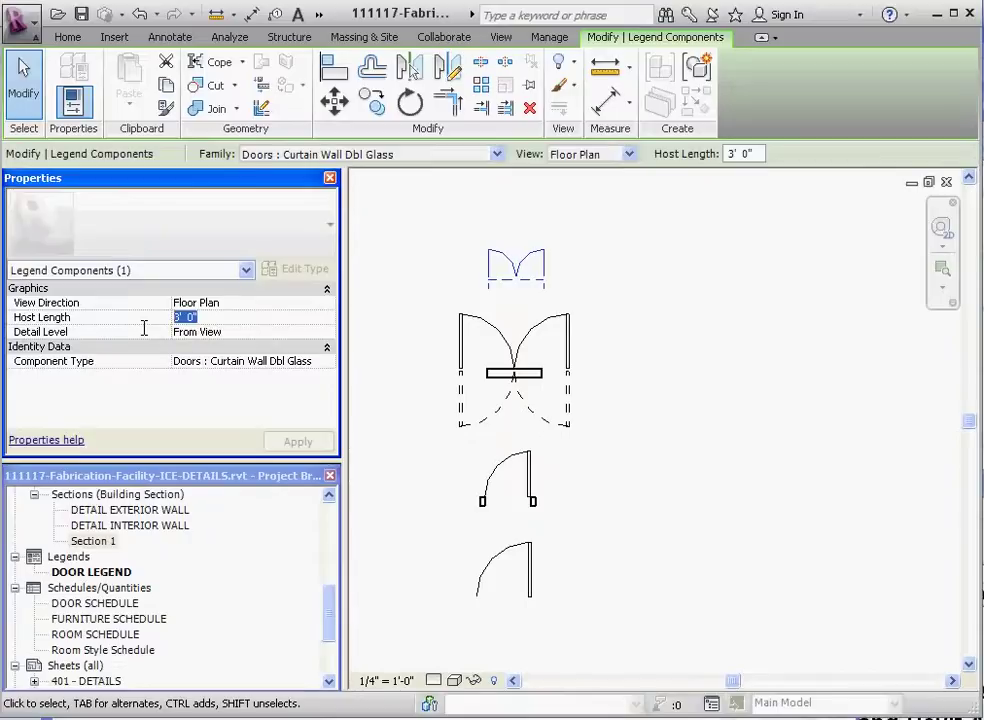
type("6")
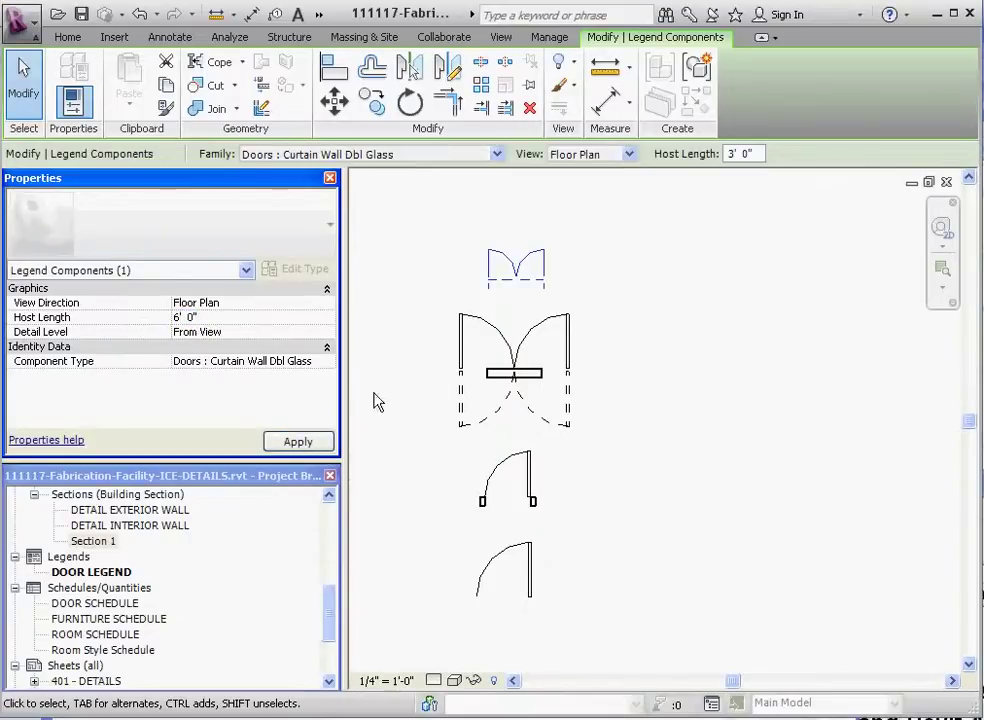
left_click(298, 441)
left_click(670, 299)
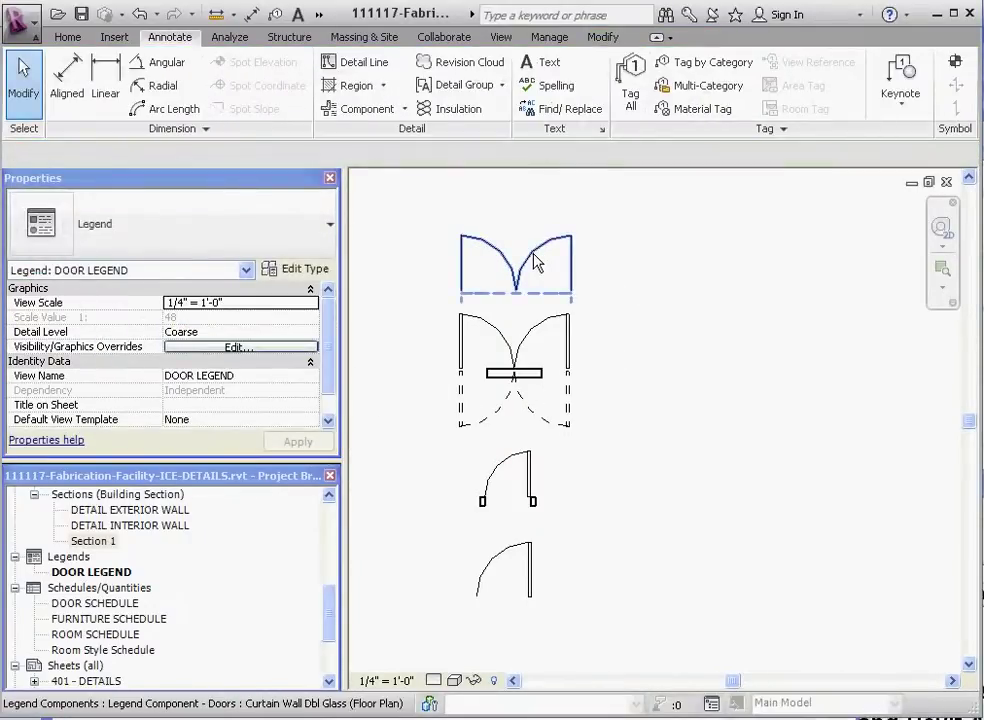
Step: Move the curtain wall door symbol up, lining it up with the double-flush door below and leaving a wider gap
left_click(529, 246)
mouse_move(534, 226)
left_mouse_down()
mouse_move(538, 210)
mouse_move(534, 233)
left_mouse_up()
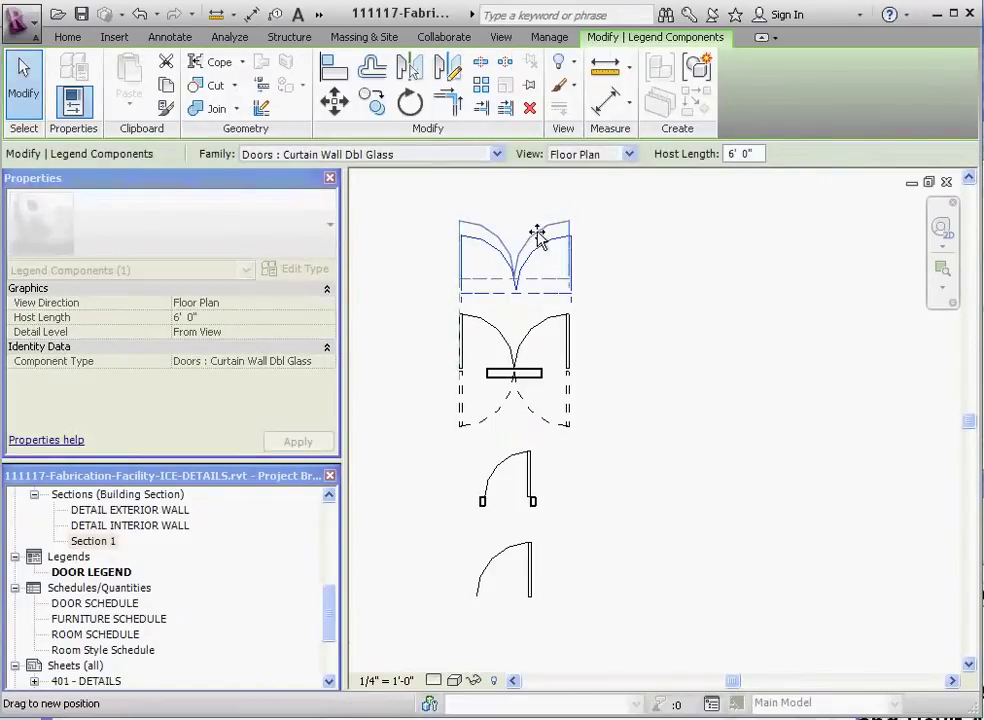
left_click(661, 296)
Step: Move the two single-flush door symbols so their jambs line up with the right edge of the double doors above
left_click(533, 500)
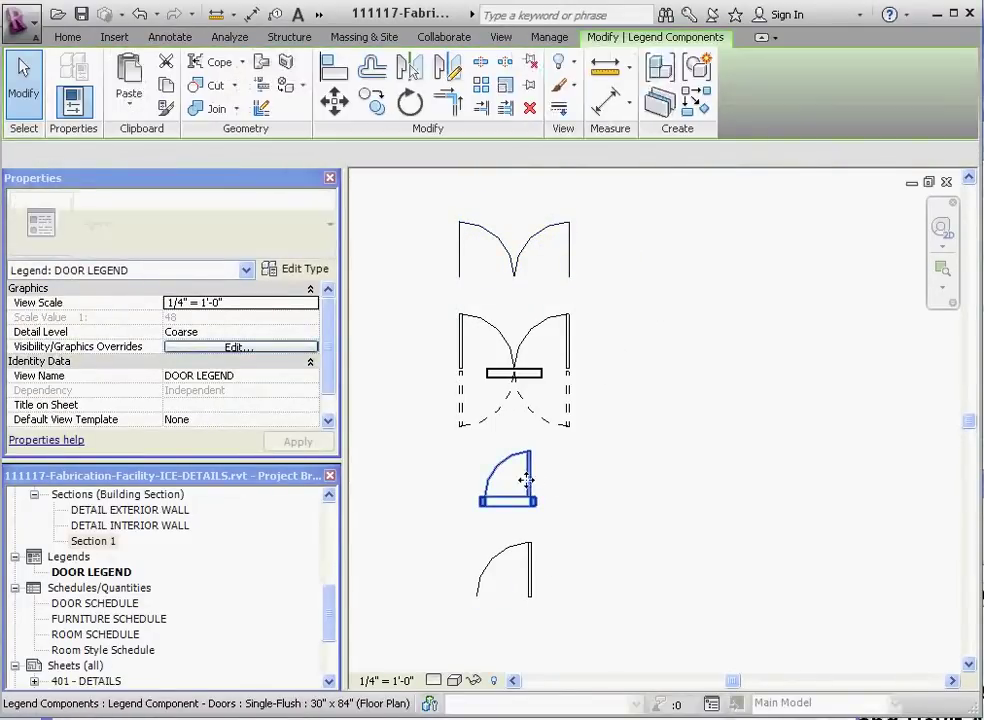
left_click_drag(531, 495, 568, 490)
left_click(527, 580)
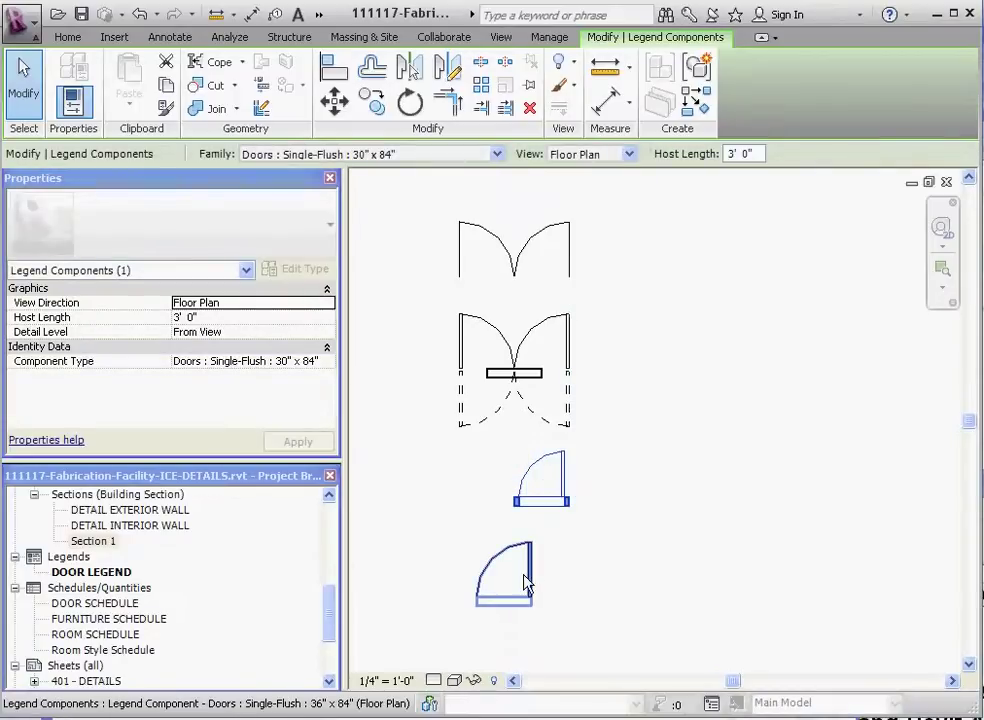
mouse_move(529, 582)
left_mouse_down()
mouse_move(580, 572)
mouse_move(560, 575)
mouse_move(569, 575)
left_mouse_up()
left_click(676, 498)
scroll(546, 409, "down", 1)
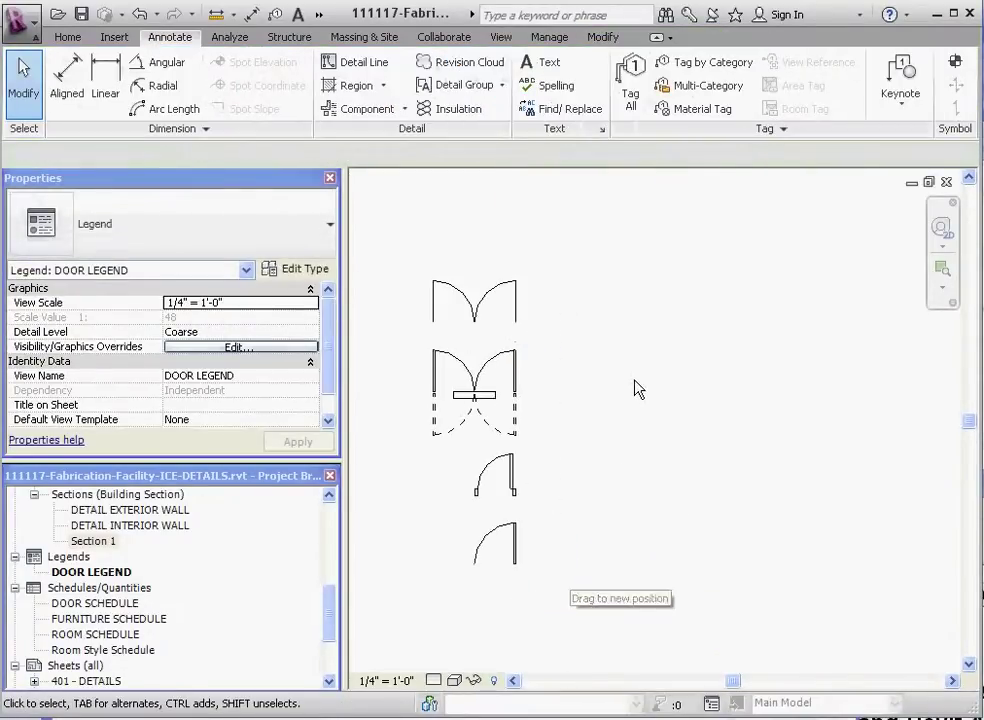
Step: Set up a new text note using the 1/4" Arial type with no leader
left_click(547, 64)
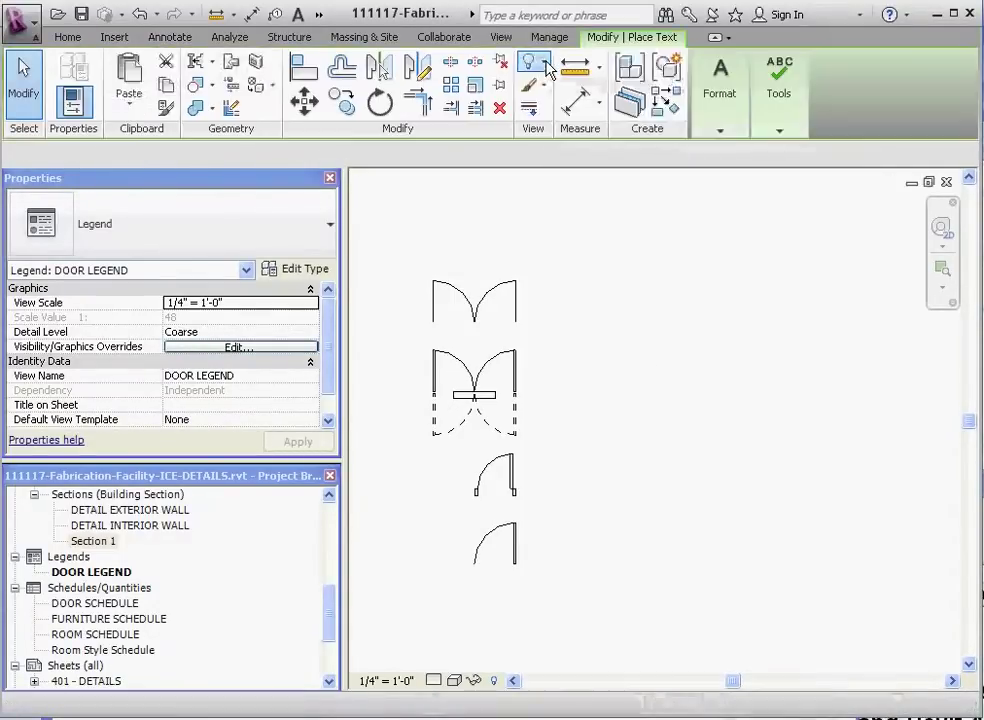
left_click(331, 225)
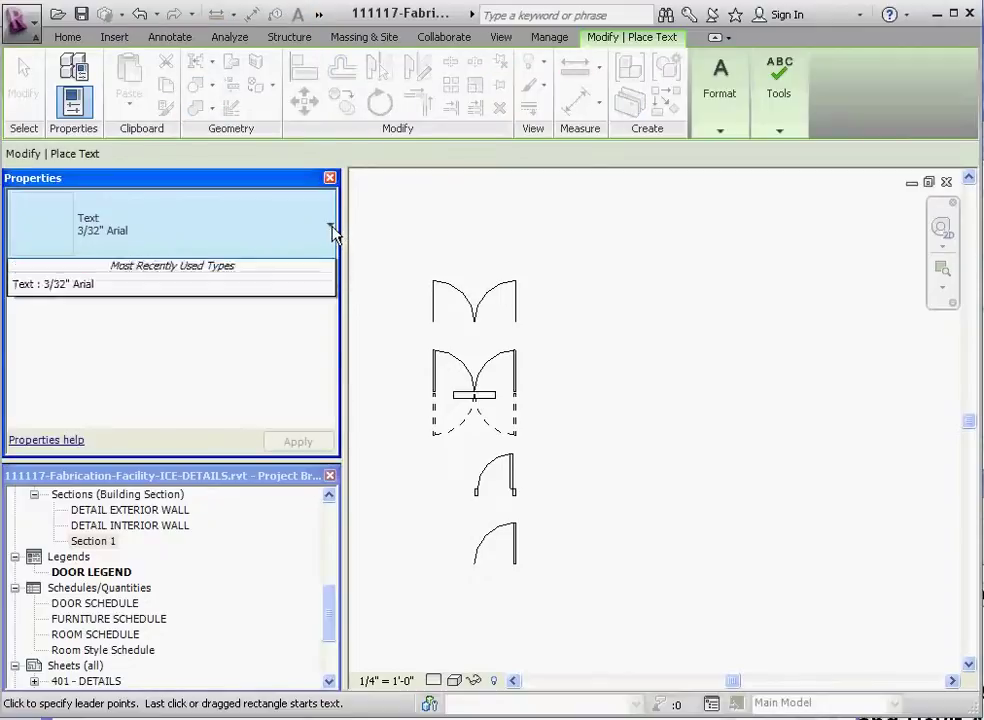
left_click(332, 228)
left_click(331, 228)
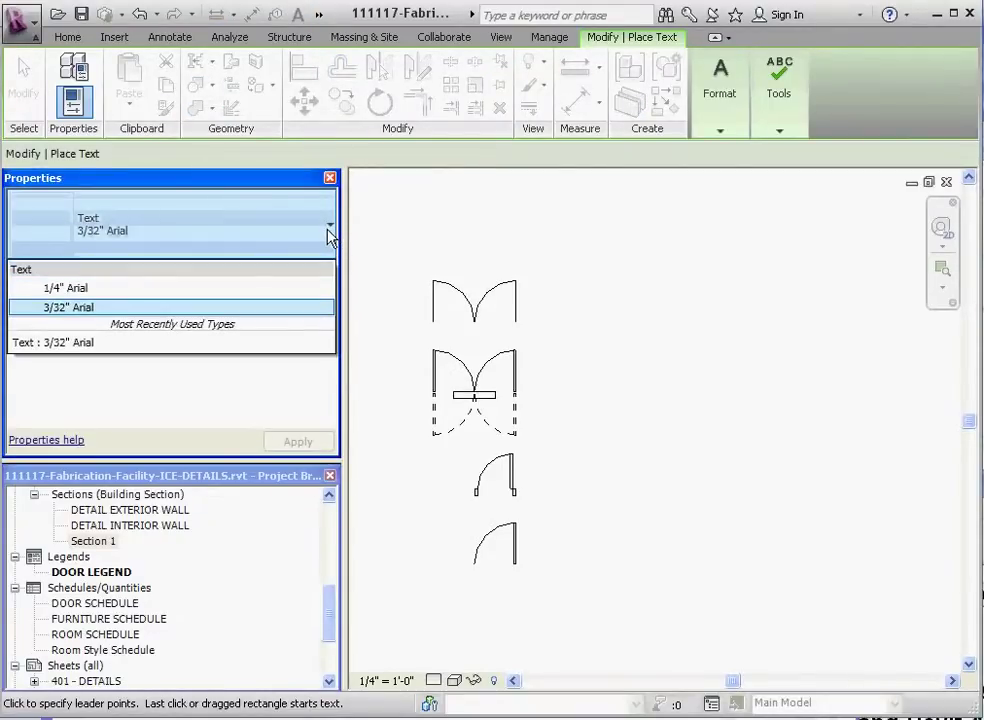
left_click(282, 292)
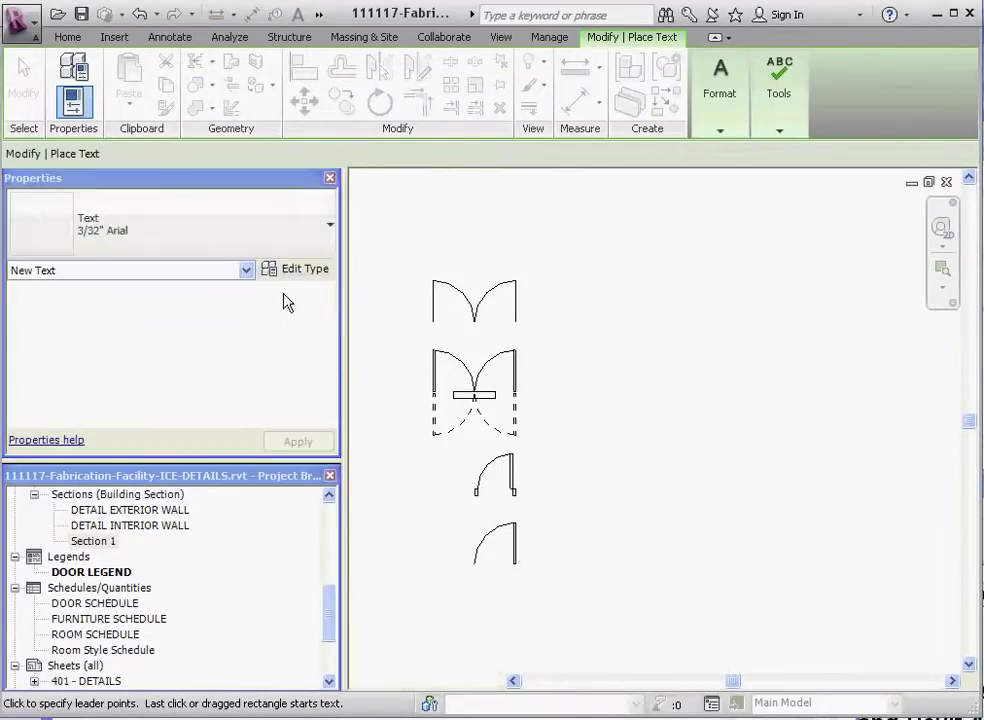
left_click(562, 301)
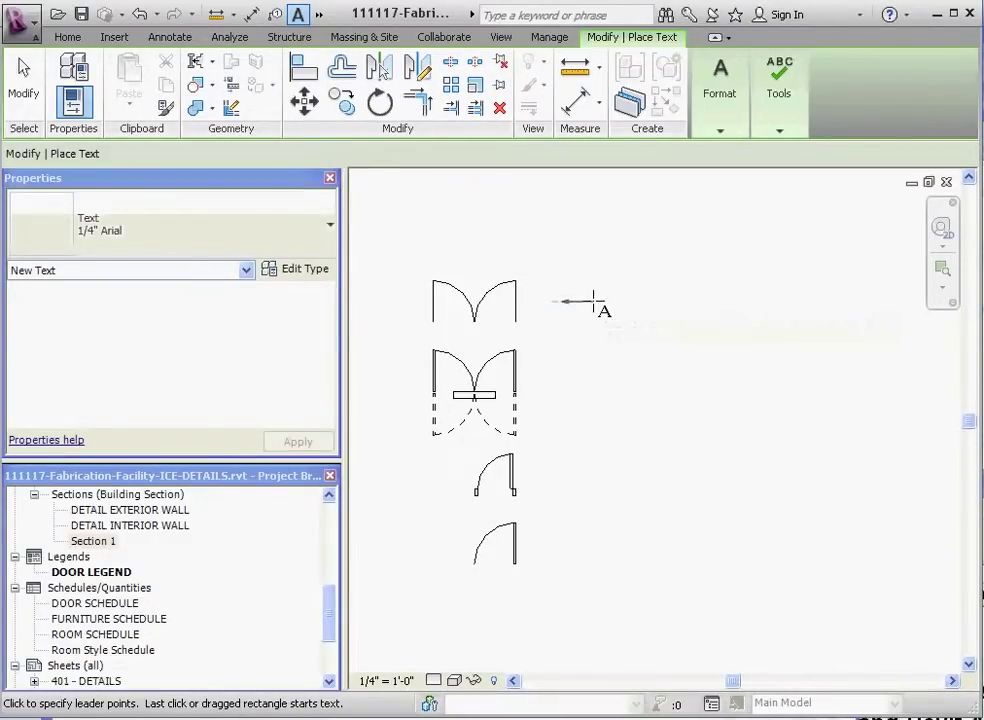
left_click(720, 130)
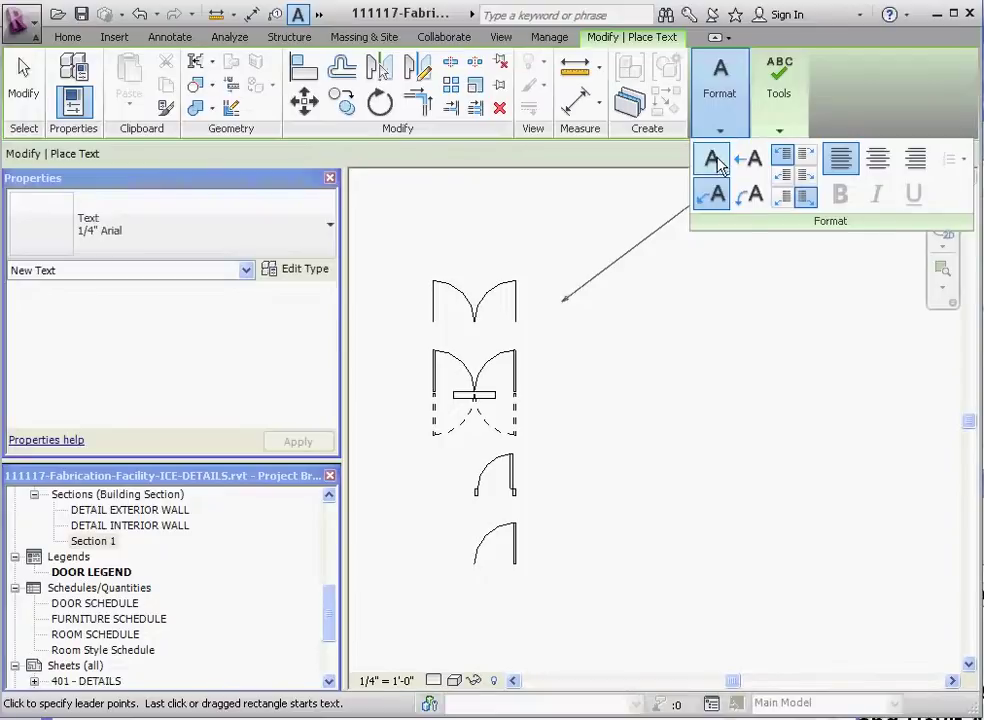
left_click(710, 162)
Step: Place the note STORE FRONT to the right of the curtain wall door symbol and end text placement
left_click(561, 300)
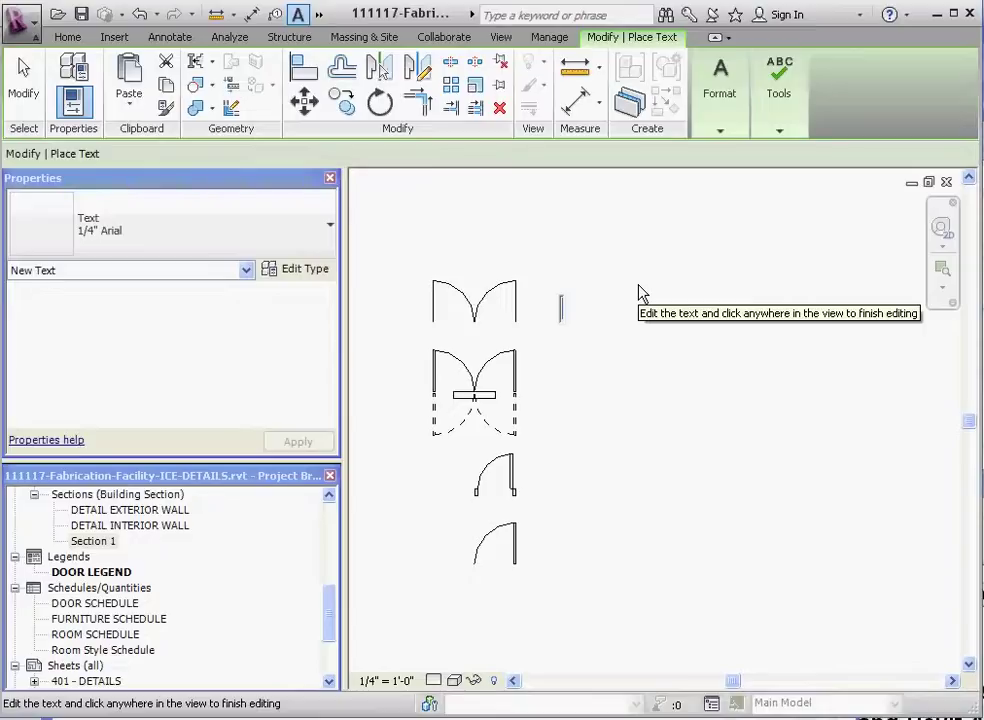
type("STOR")
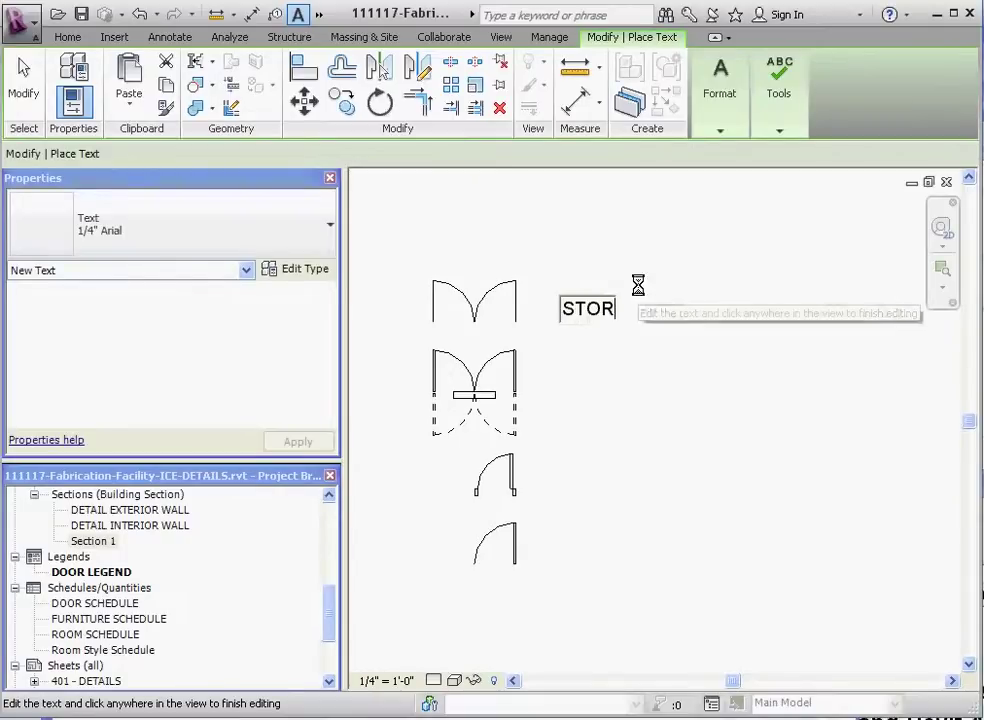
type("E")
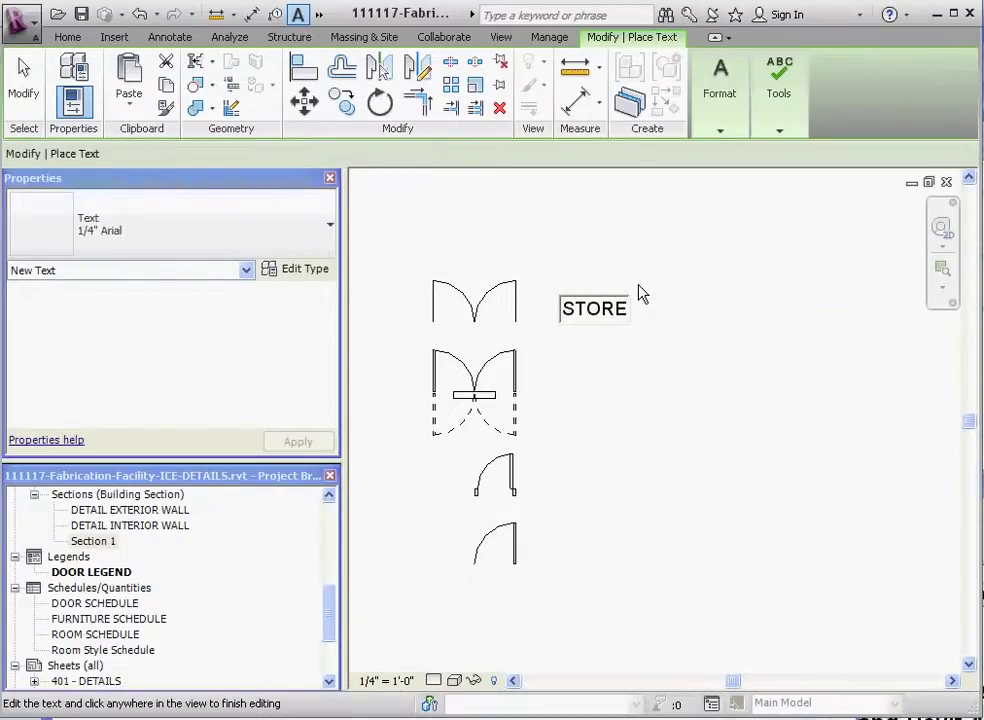
type(" FRONT")
left_click(727, 470)
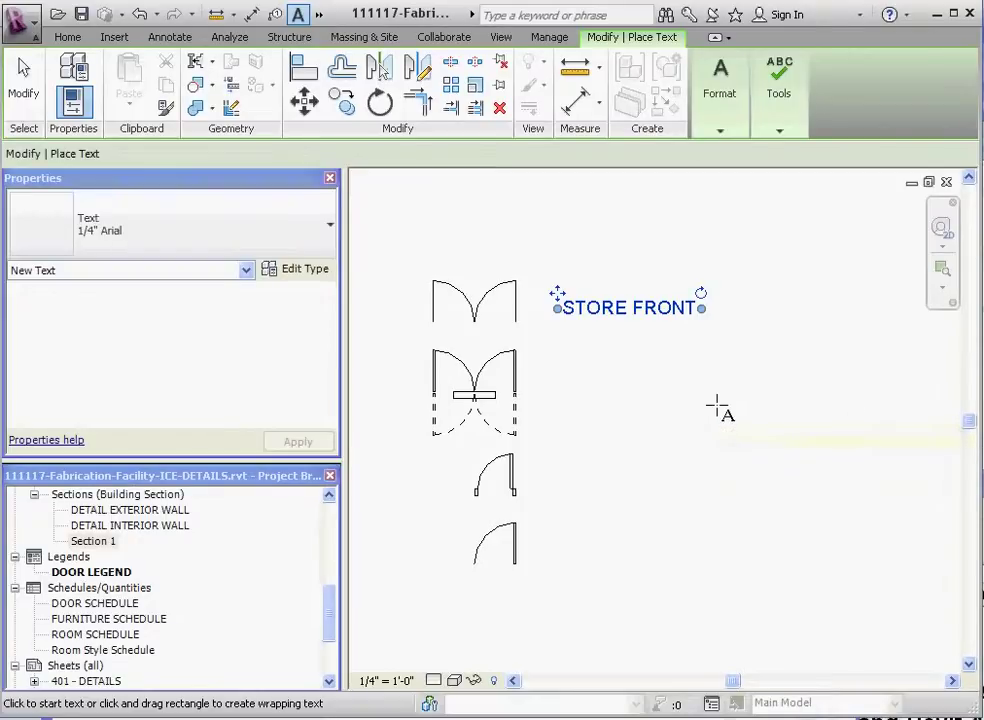
key("Escape")
key("Escape")
Step: Change the STORE FRONT note to CURTAIN WALL DOOR DBL and widen its box so it wraps onto two lines
left_click(517, 307)
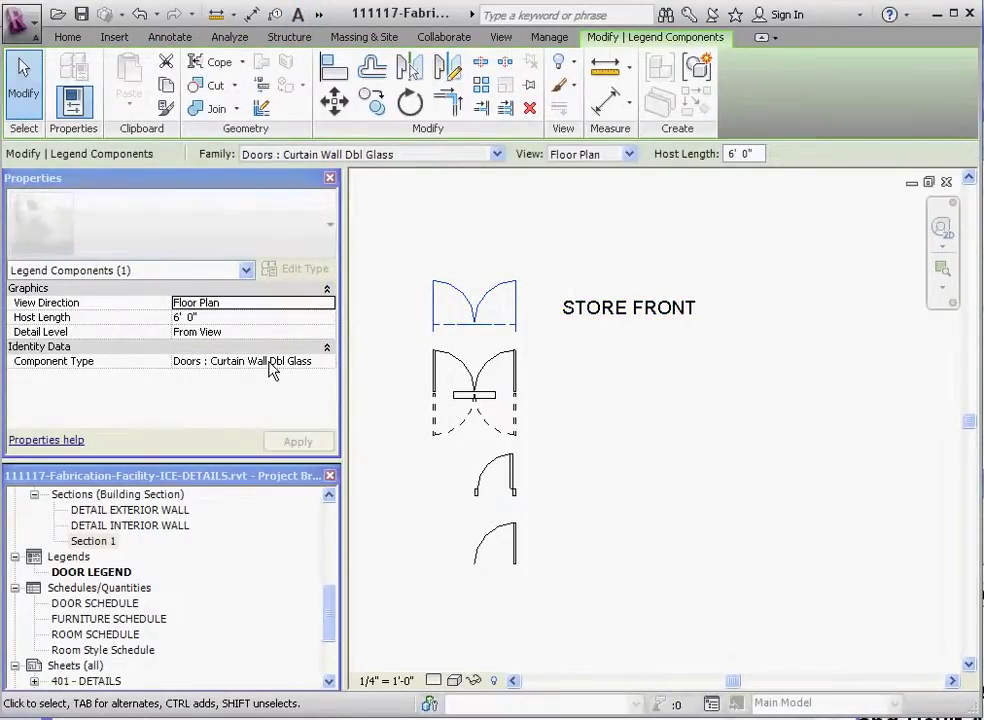
left_click(666, 310)
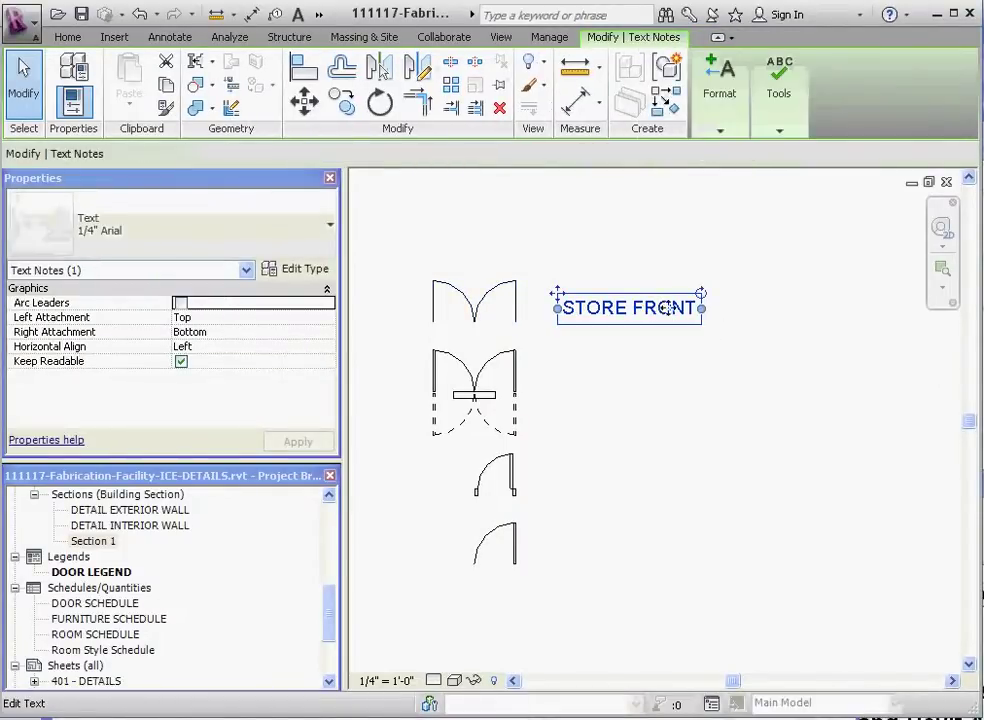
left_click(700, 310)
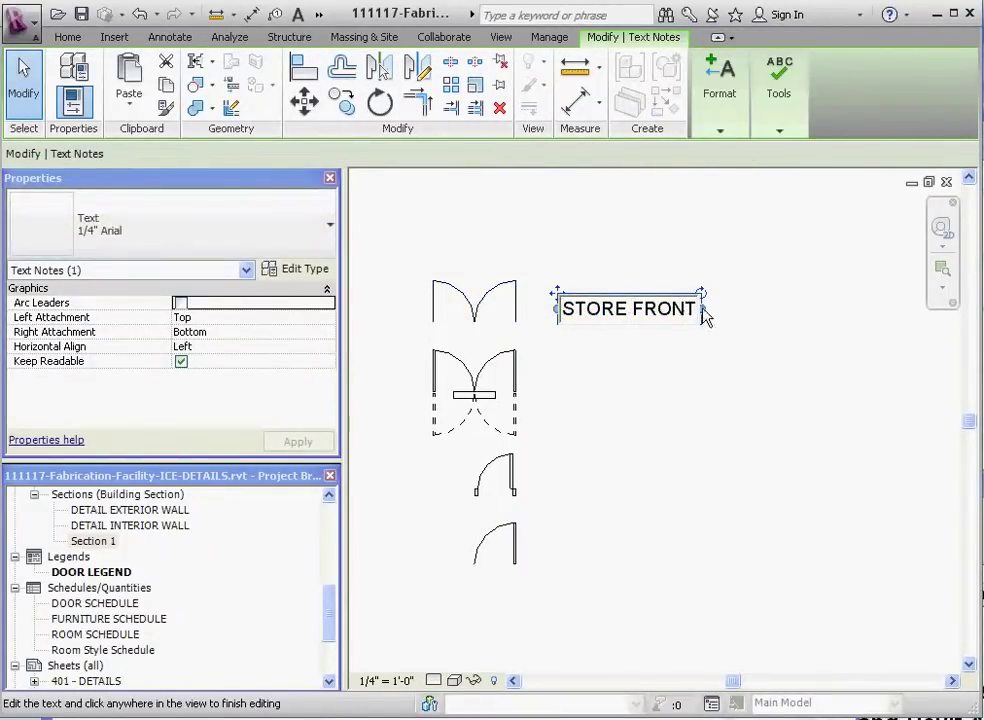
left_click_drag(582, 308, 503, 307)
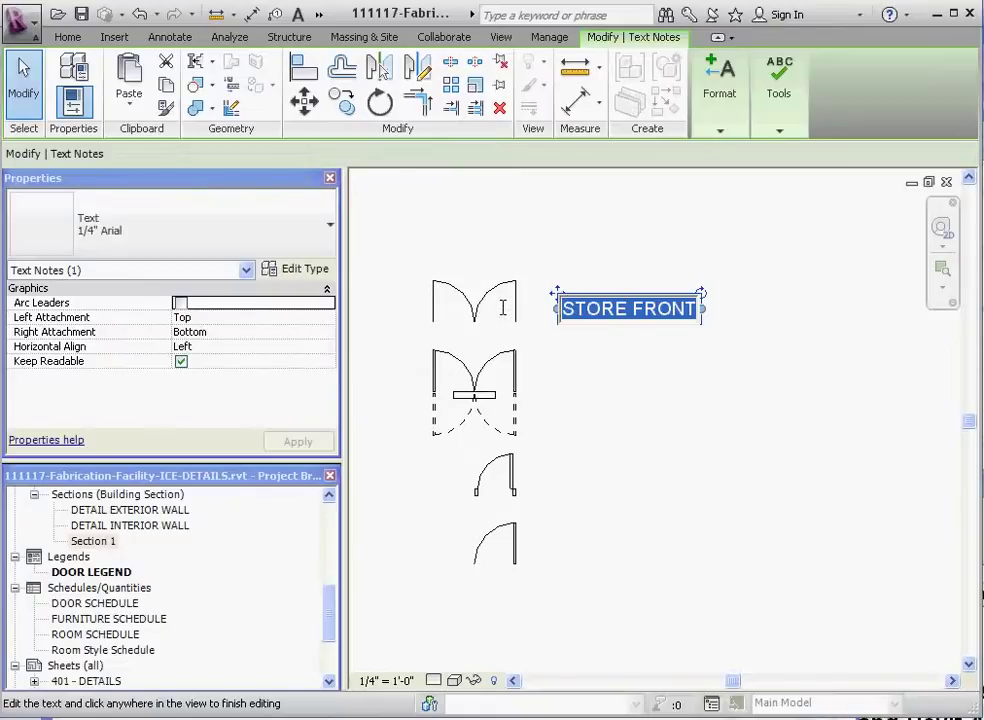
type("CUR")
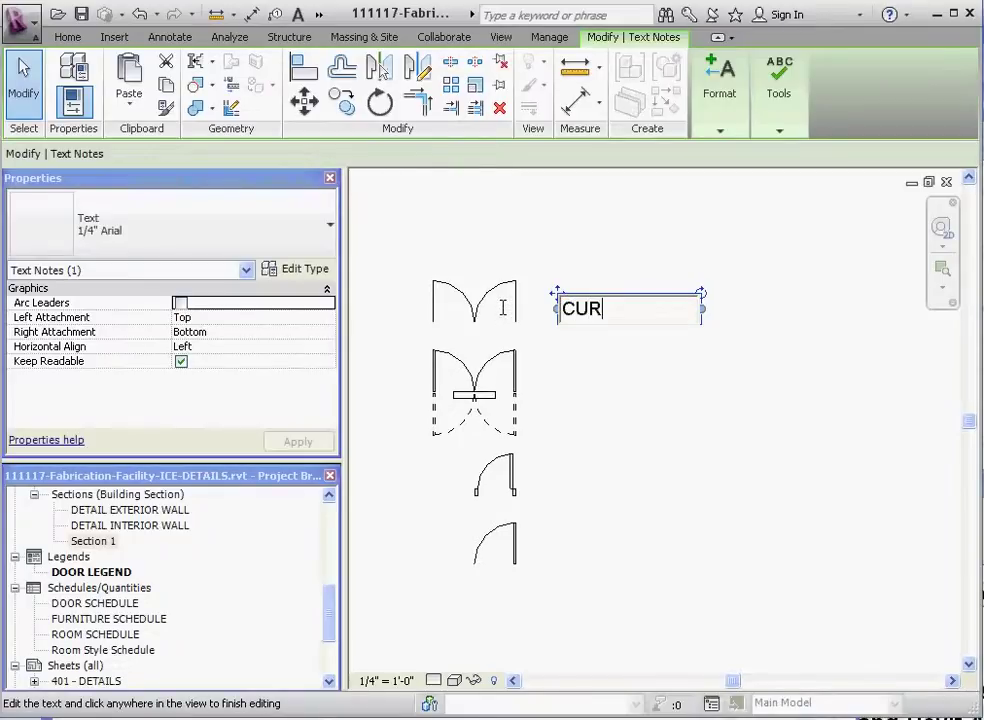
type("TAIN WALL DOOR DBL")
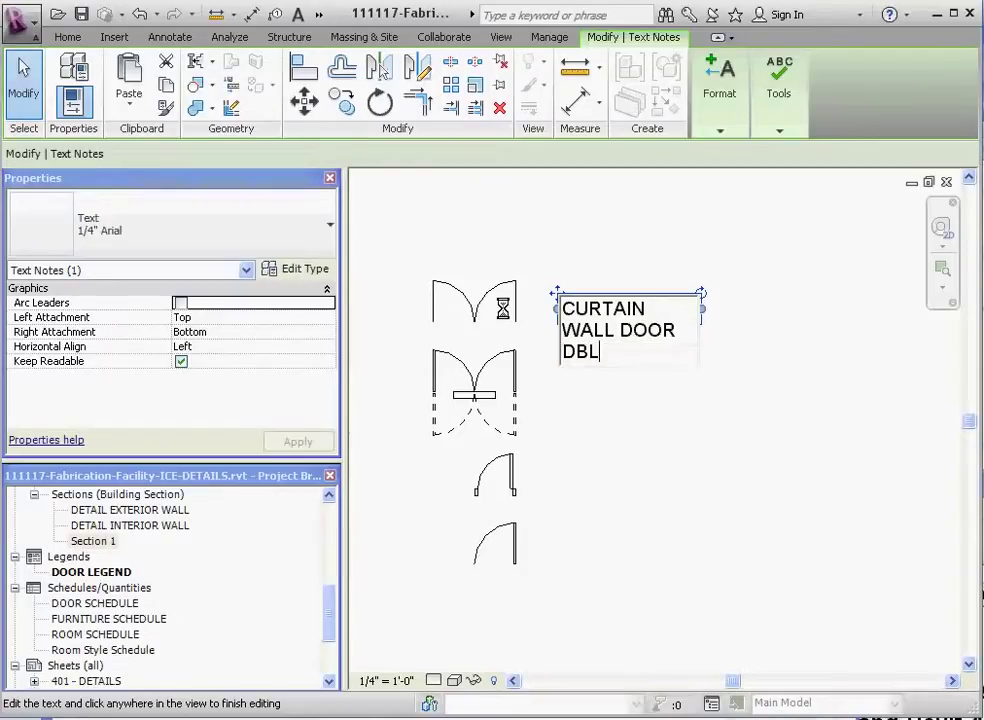
left_click(626, 439)
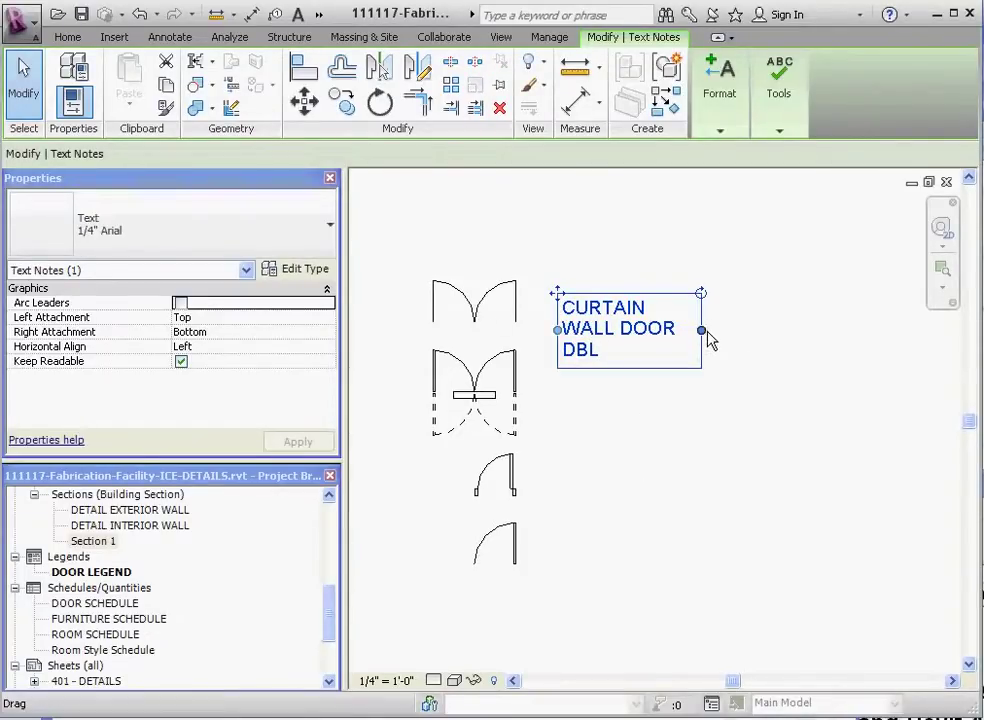
mouse_move(716, 338)
left_mouse_down()
mouse_move(740, 325)
mouse_move(734, 331)
left_mouse_up()
left_click(705, 443)
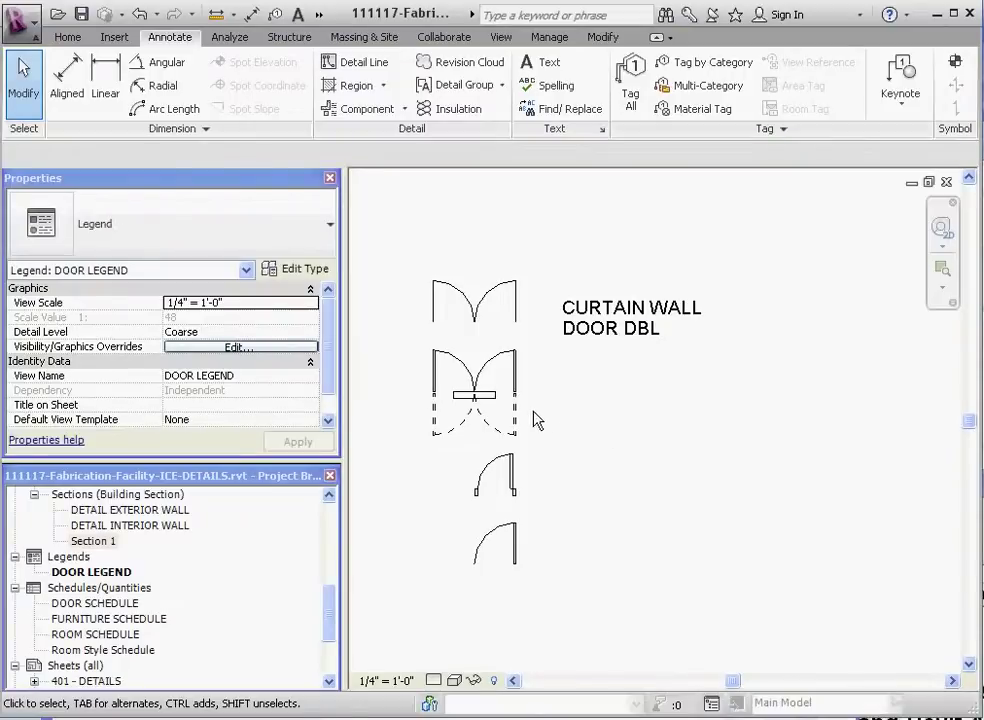
Step: Place the note DOUBLE ACTNG DOOR beside the double-acting door symbol, below the curtain wall note, and end text placement
left_click(519, 399)
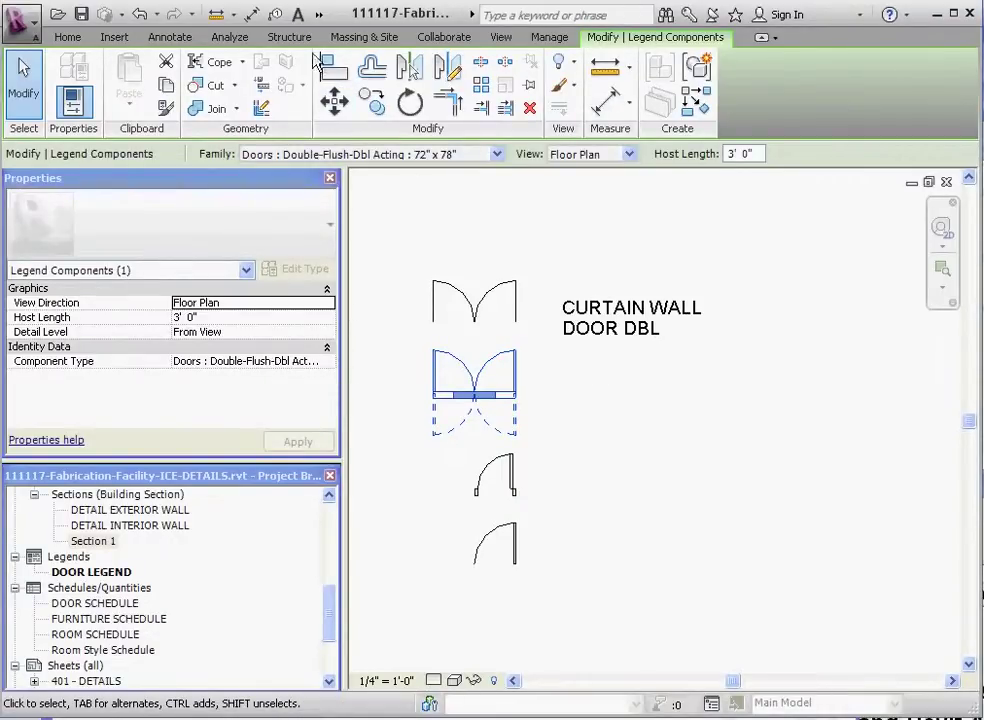
left_click(298, 14)
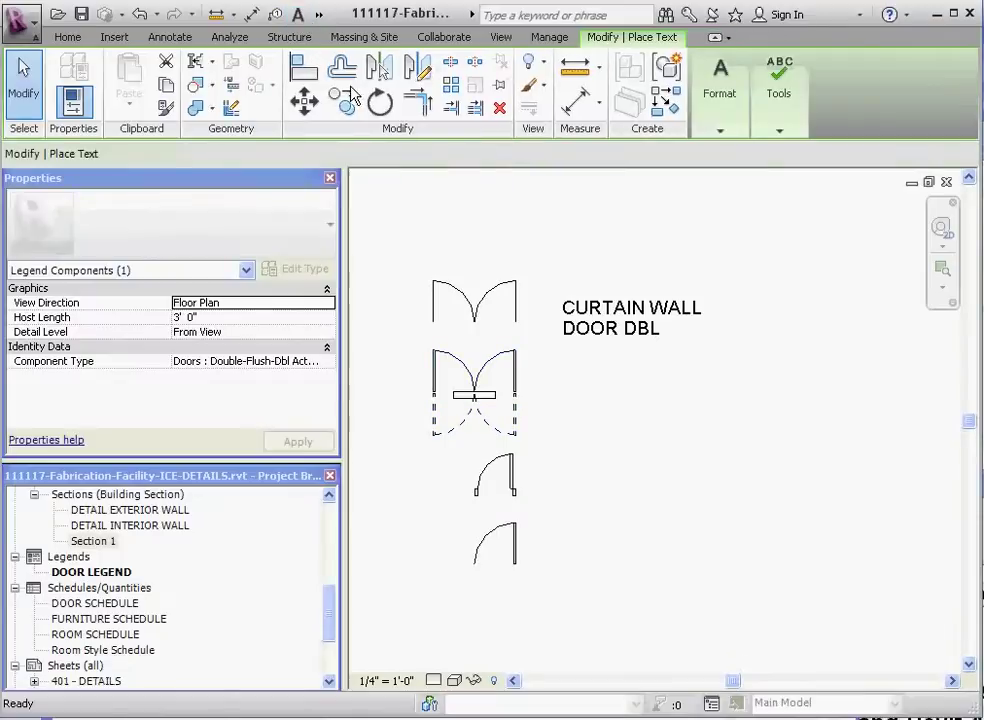
left_click(567, 384)
type("DOUBLE ACTNG DOOR")
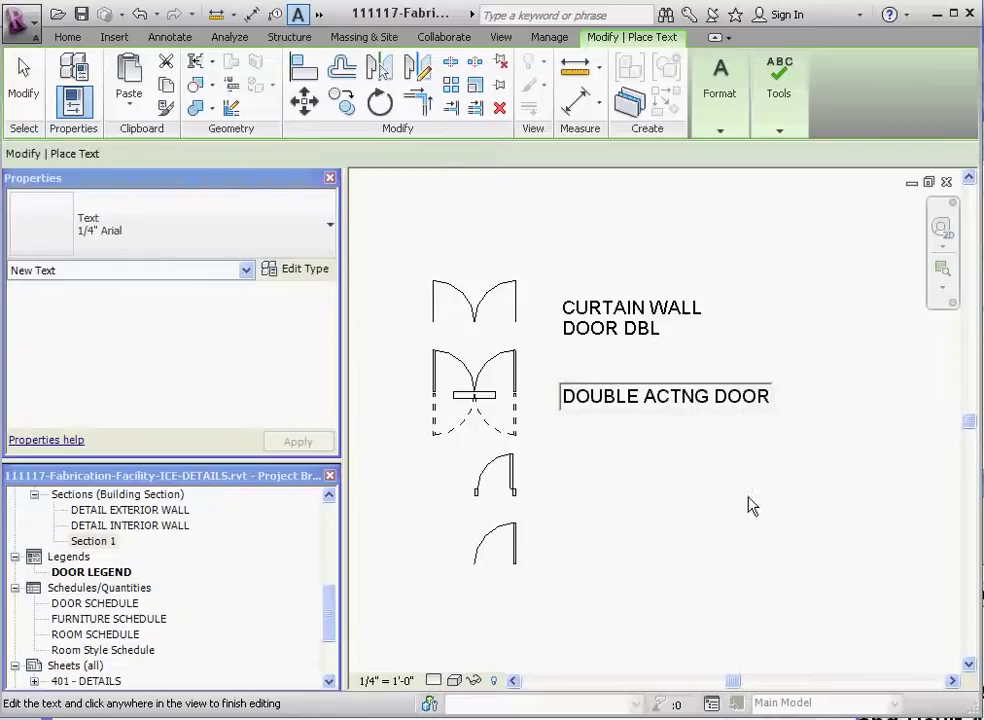
left_click(752, 505)
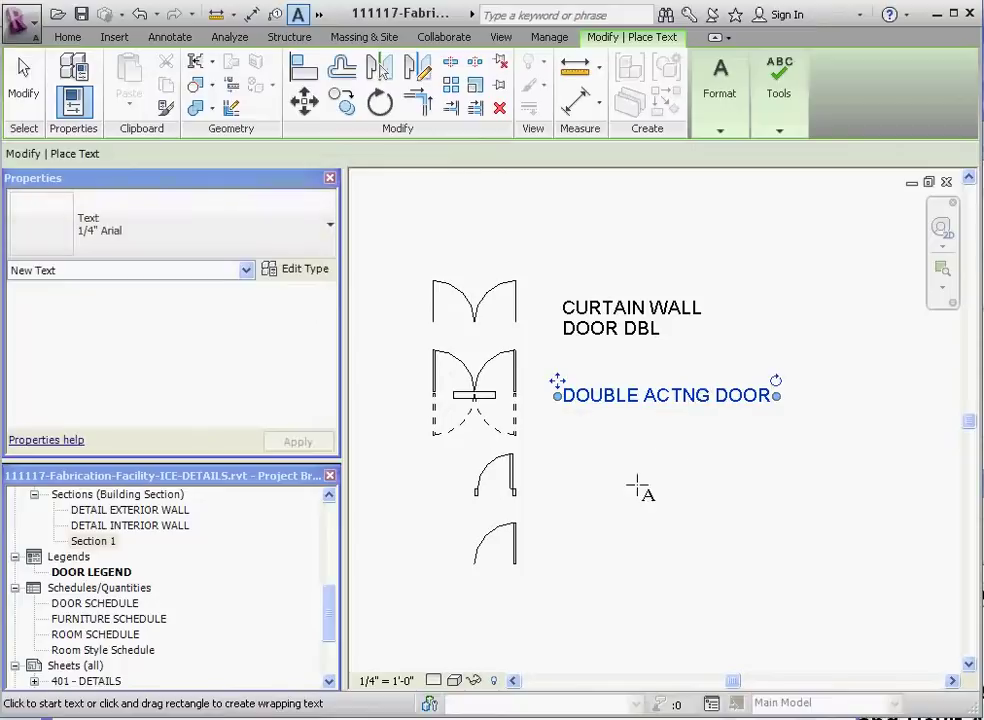
key("Escape")
key("Escape")
Step: Correct ACTNG to ACTING in the double-acting door note and narrow its box so it wraps onto two lines
double_click(682, 398)
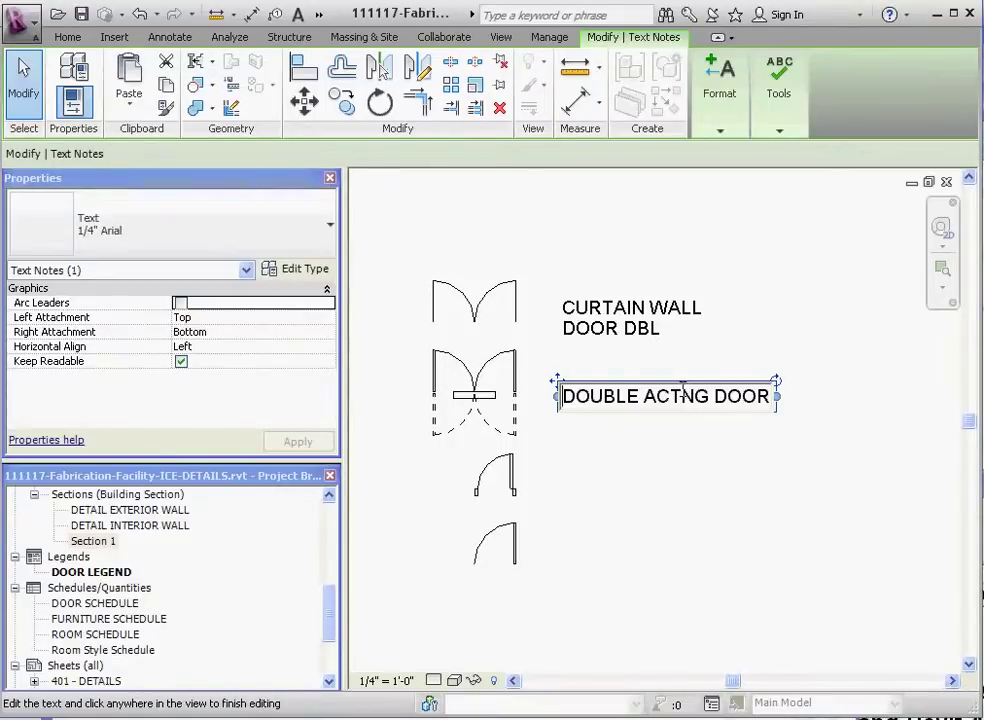
left_click(696, 520)
left_click(698, 397)
type("I")
left_click(786, 520)
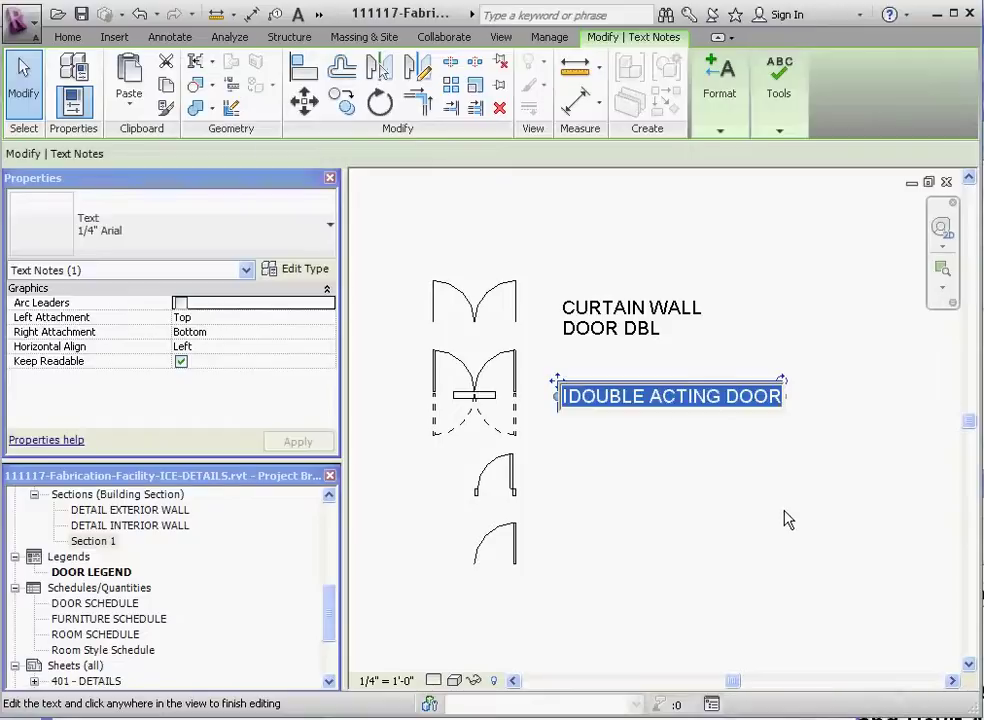
left_click(705, 546)
left_click_drag(787, 395, 718, 395)
left_click(683, 360)
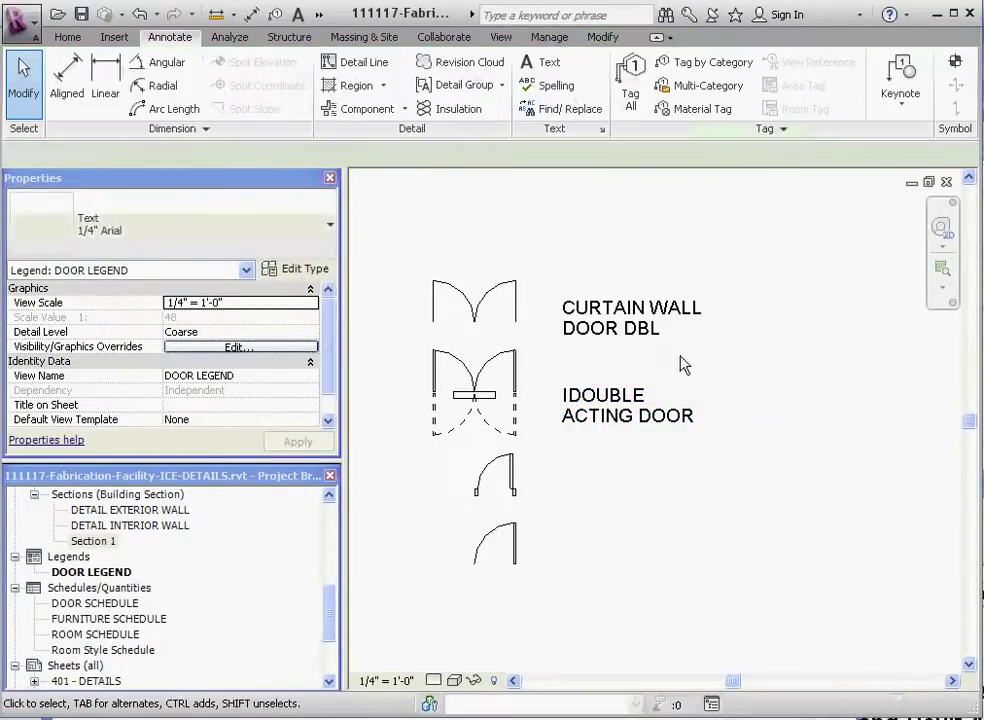
Step: Delete the stray I at the start of the note so it reads DOUBLE ACTING DOOR
scroll(615, 278, "down", 2)
scroll(602, 350, "up", 3)
double_click(604, 362)
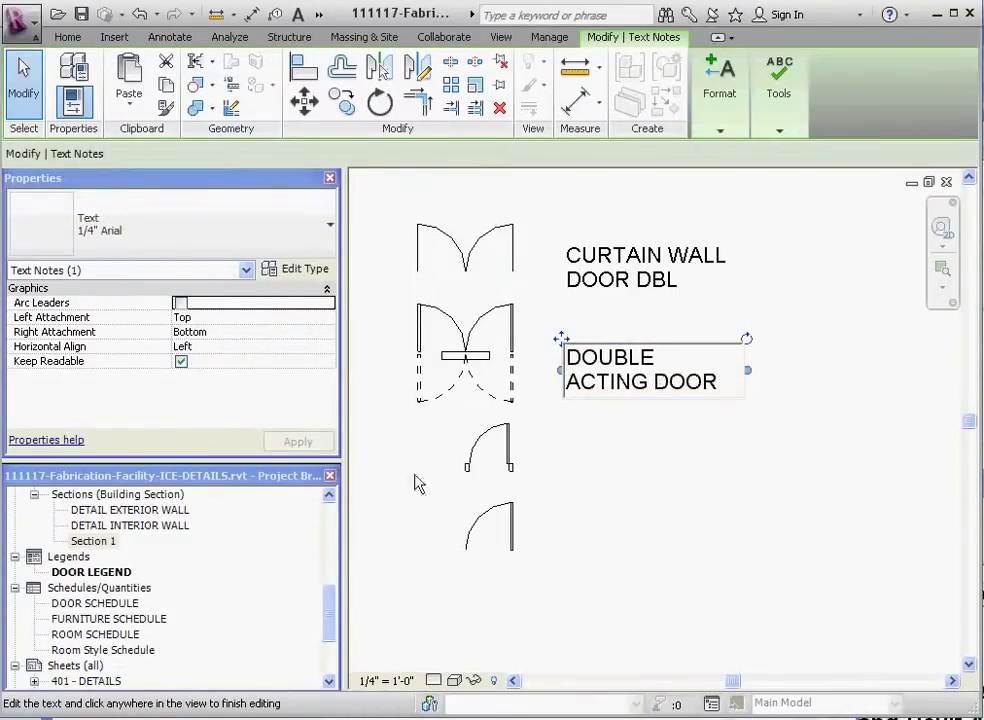
left_click(648, 460)
left_click(715, 437)
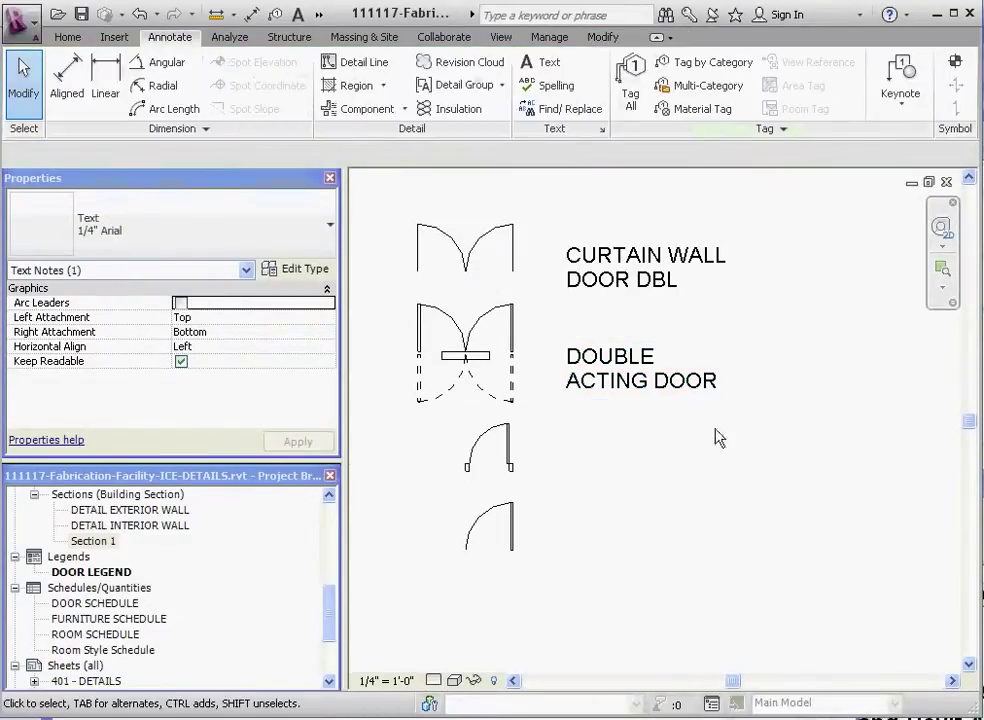
Step: Copy the DOUBLE ACTING DOOR note straight down twice, once beside each single-flush door symbol
left_click(631, 387)
left_click_drag(625, 385, 634, 548, "ctrl")
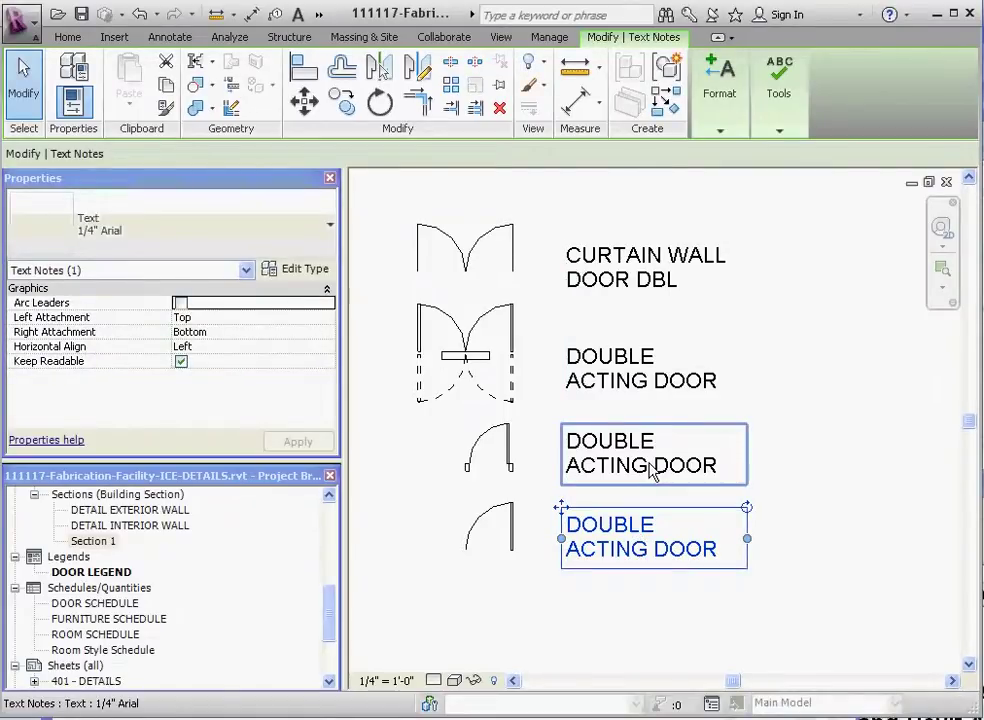
Step: In the upper single-flush door's note, replace DOUBLE with 30" SINGLE3 FLUSH, fixing the mistyped FLUSWH
double_click(655, 447)
double_click(643, 446)
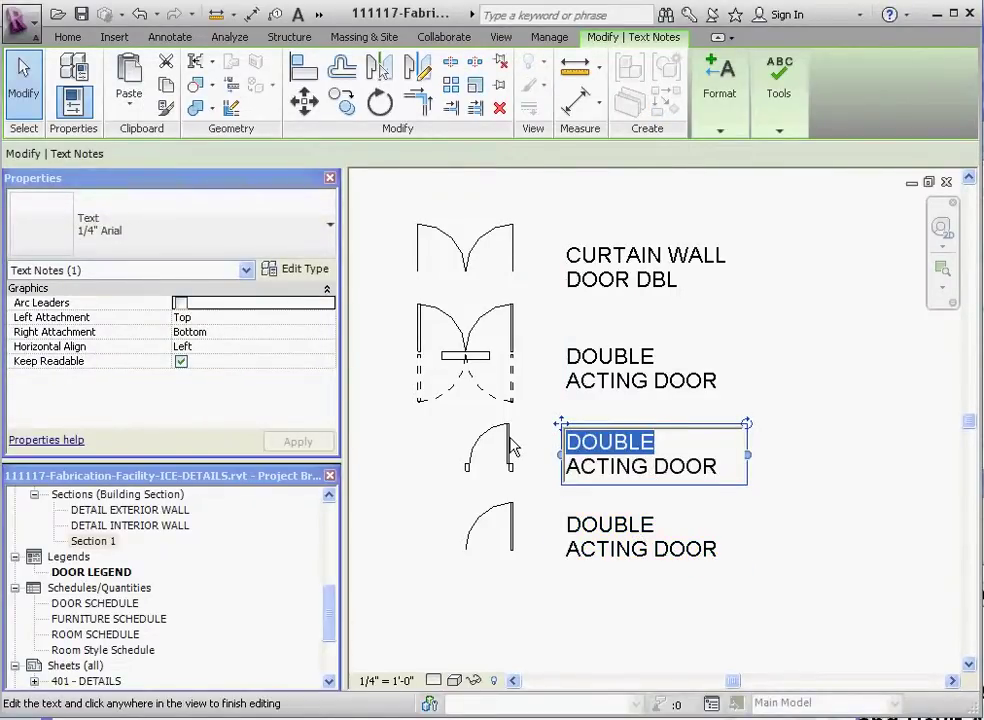
type("30")
type("\" SING")
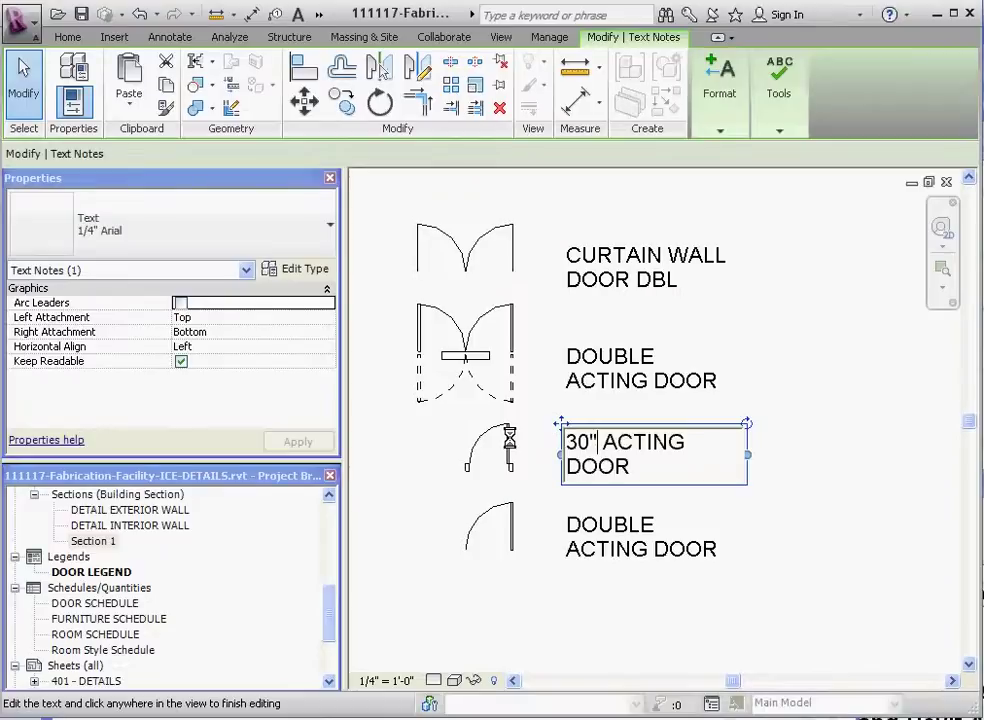
type("LE3 FL")
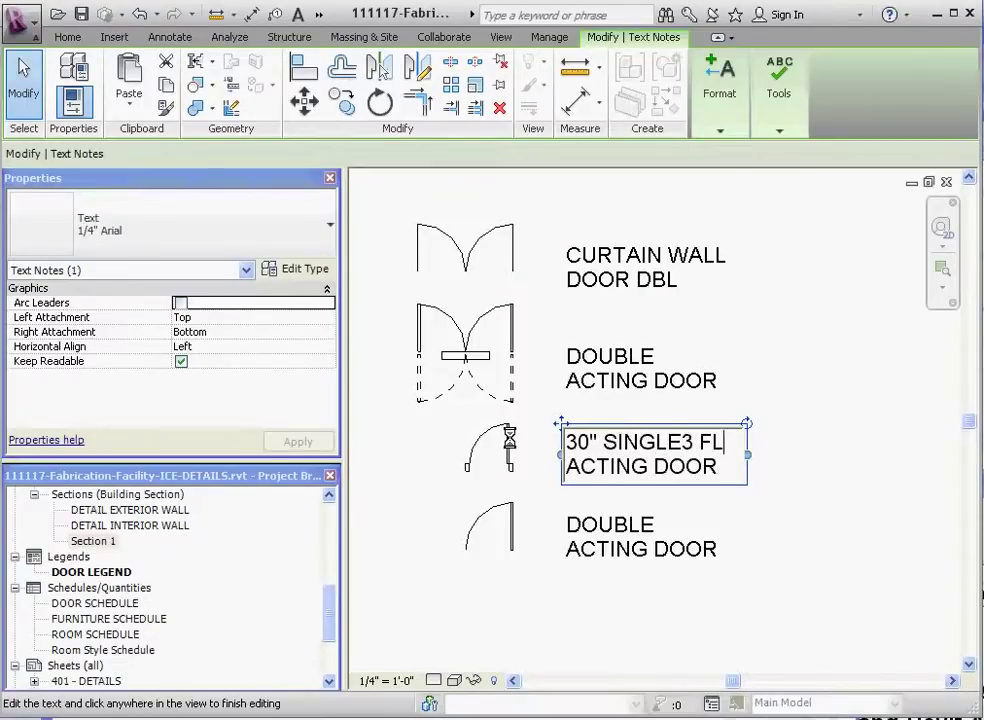
type("USWH")
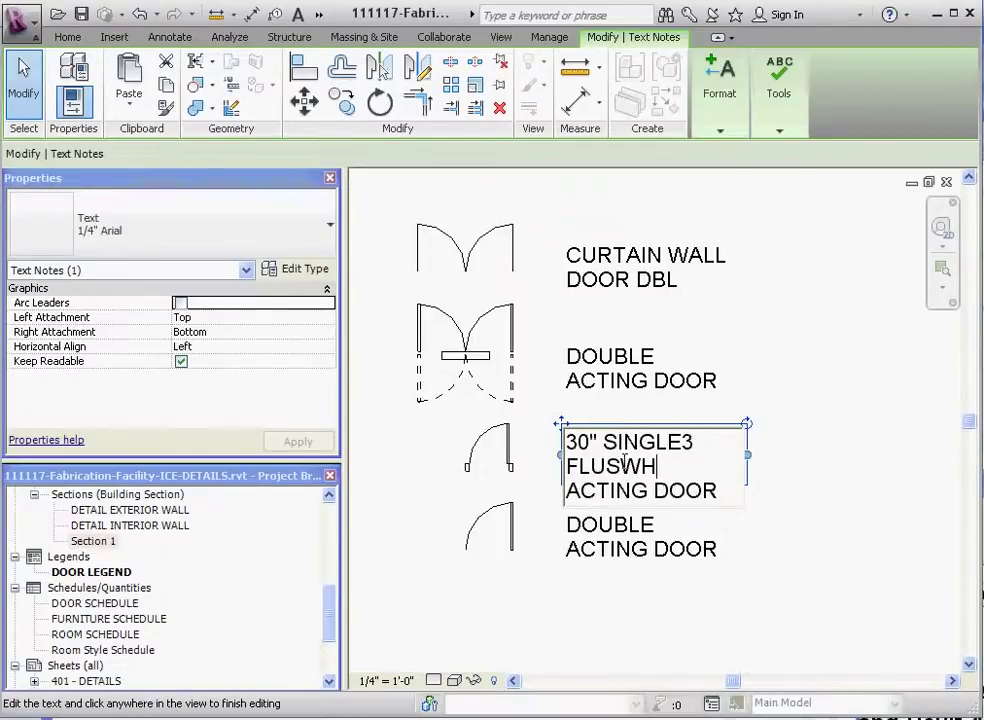
key("BackSpace")
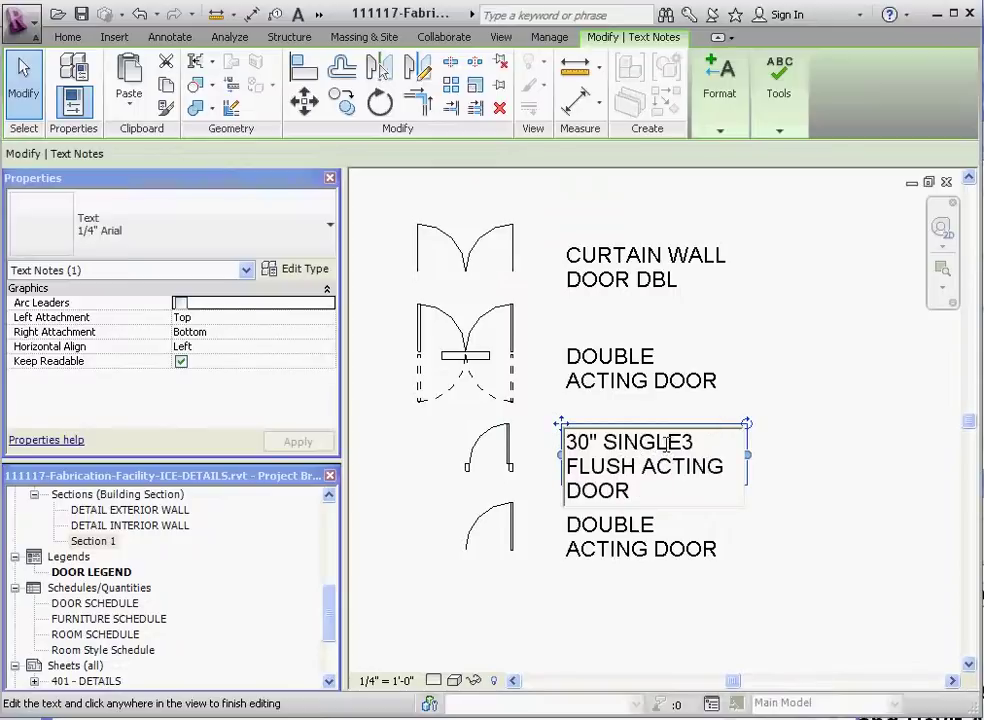
Step: Remove the stray 3 and the word ACTING so the note reads 30" SINGLE FLUSH DOOR, and end text editing
key("BackSpace")
key("BackSpace")
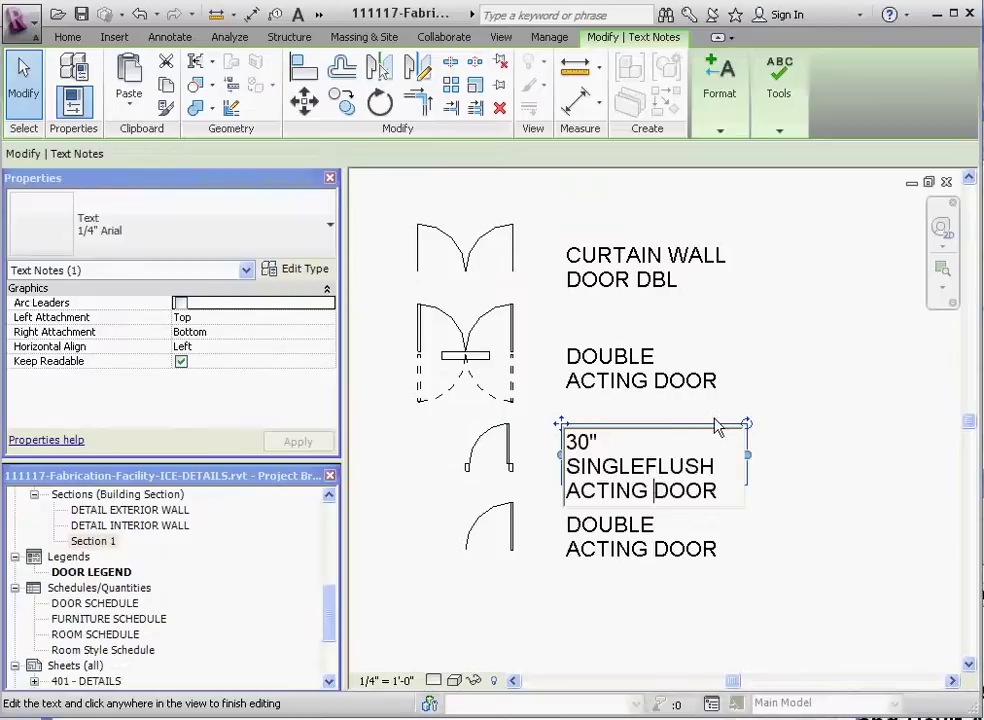
key("BackSpace")
key("BackSpace")
key("BackSpace")
key("BackSpace")
key("BackSpace")
key("BackSpace")
key("BackSpace")
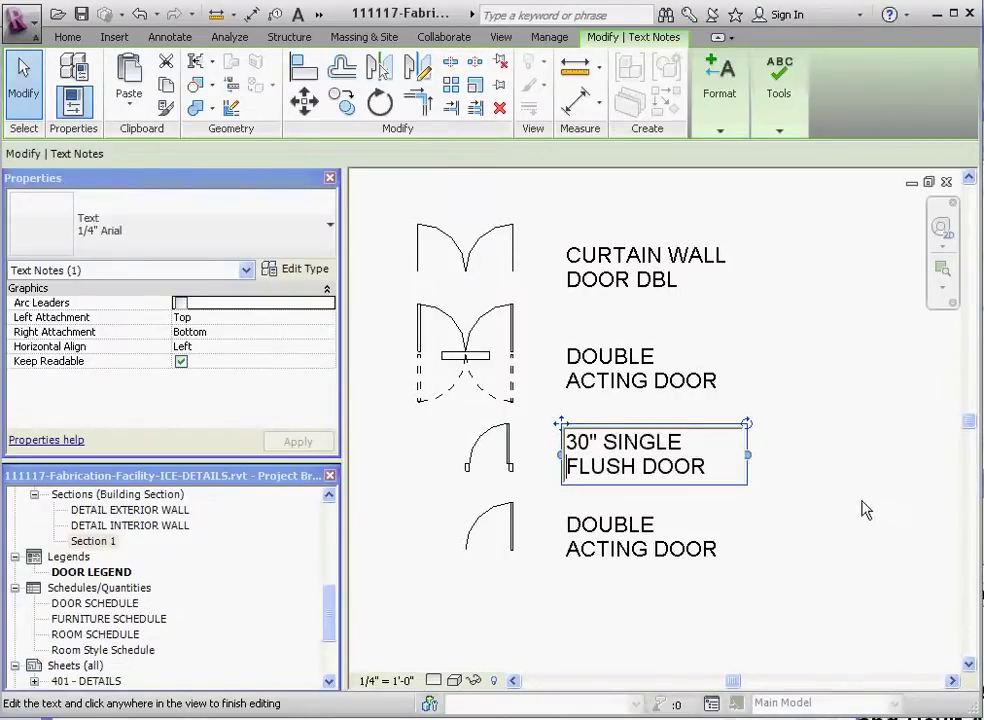
left_click(764, 542)
left_click(674, 589)
Step: Delete the lowest DOUBLE ACTING DOOR note and copy the 30" SINGLE FLUSH DOOR note straight down into its place
left_click(645, 540)
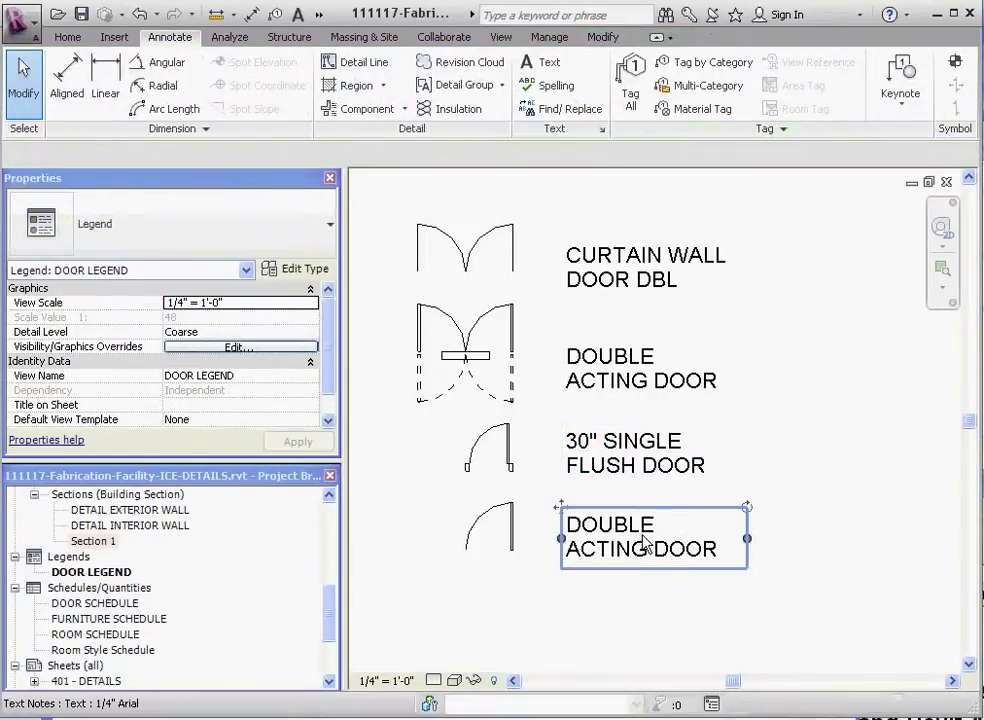
key("Delete")
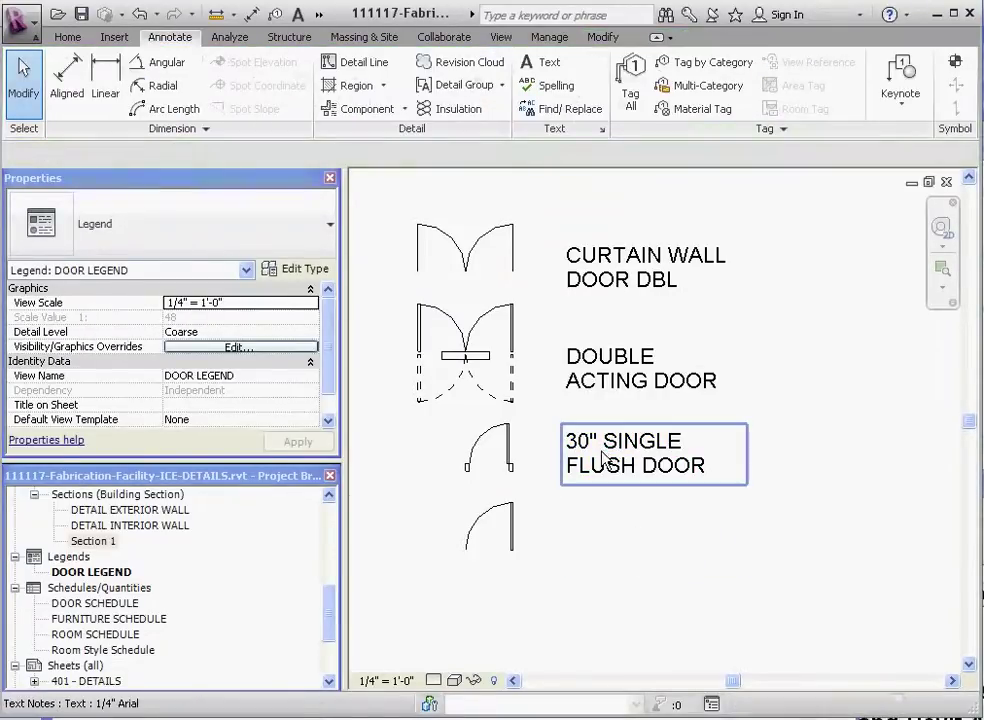
left_click(619, 470)
left_click_drag(619, 470, 612, 556, "ctrl")
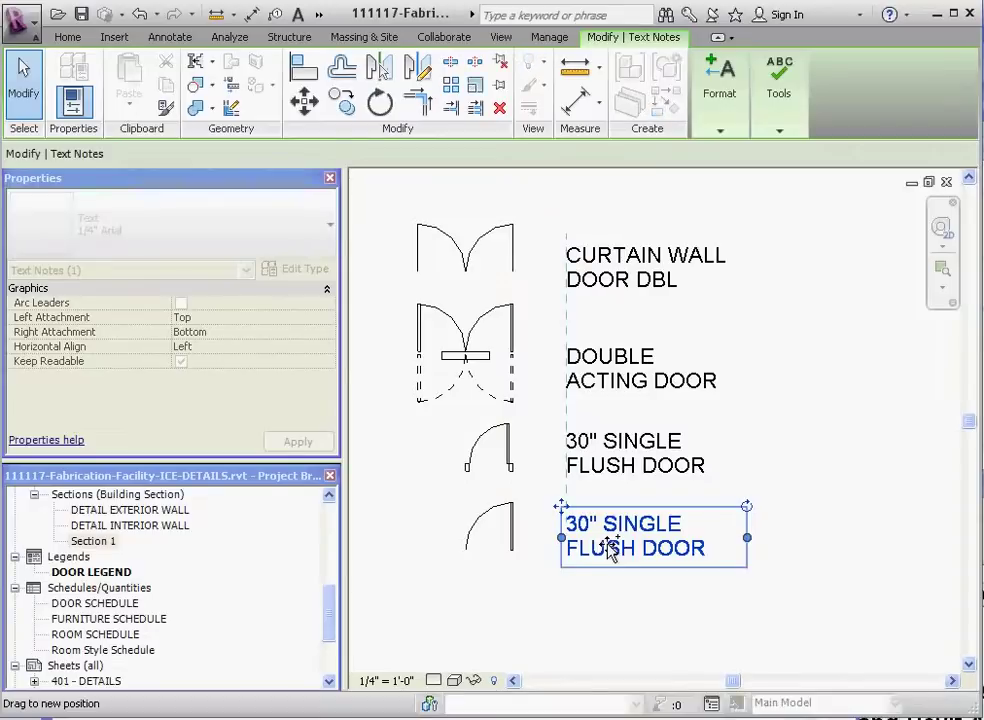
Step: Change the copied note beside the lowest door symbol to read 36" SINGLE FLUSH DOOR and end text editing
double_click(603, 527)
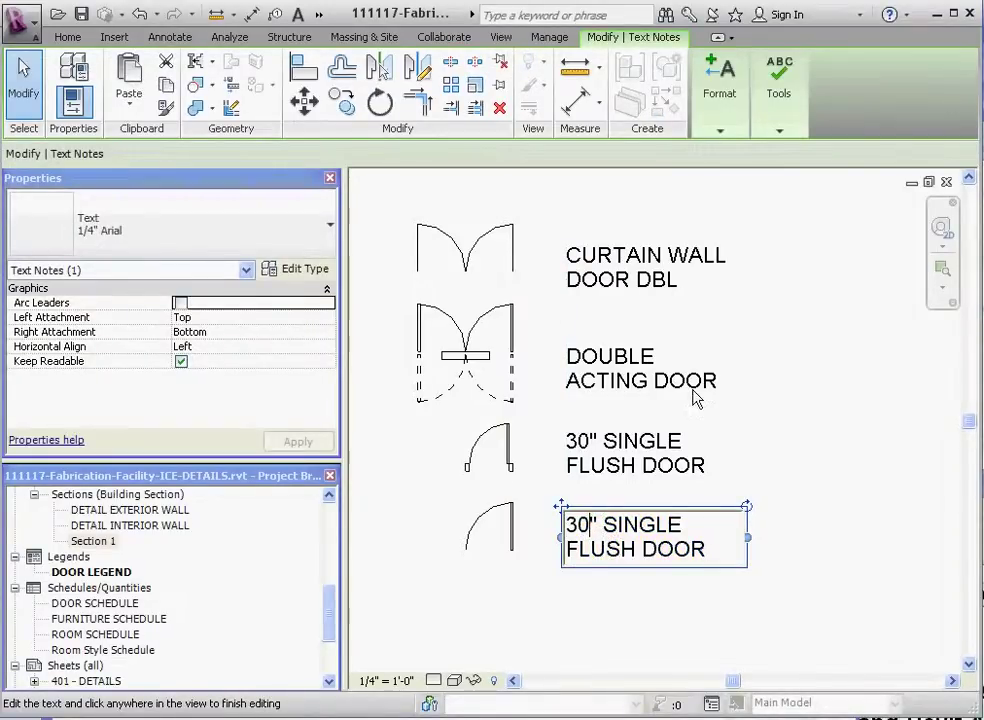
key("BackSpace")
type("6")
left_click(773, 483)
scroll(773, 483, "down", 3)
left_click(795, 432)
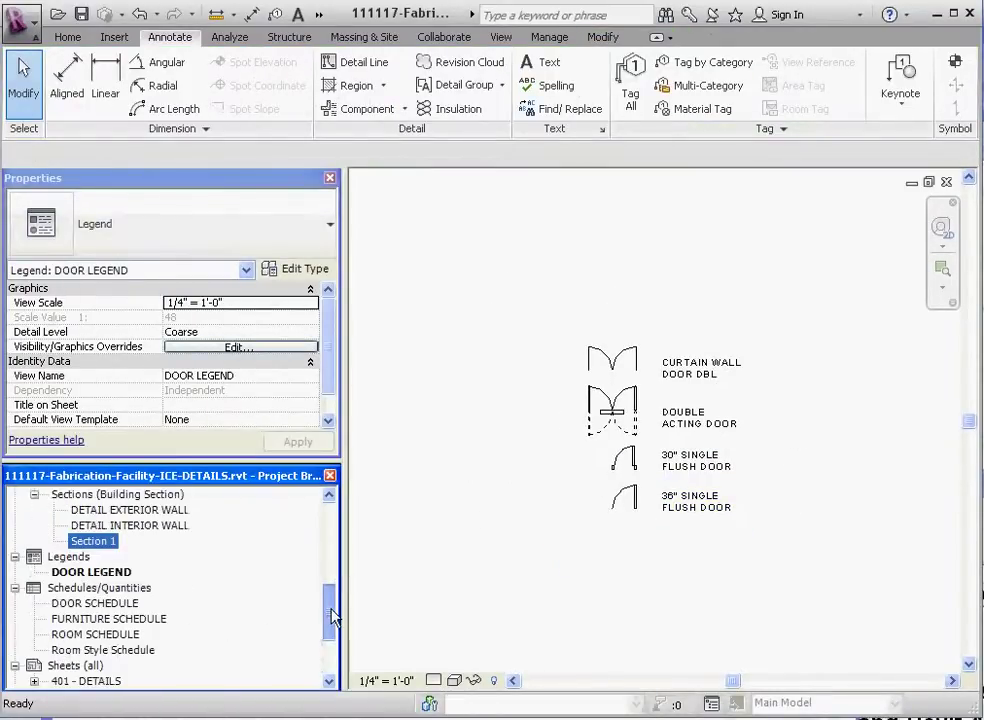
Step: Open sheet A-1 - GROUND FLOOR PLAN and place the DOOR LEGEND view between the FabCo detail and the room schedule
left_click_drag(332, 617, 327, 687)
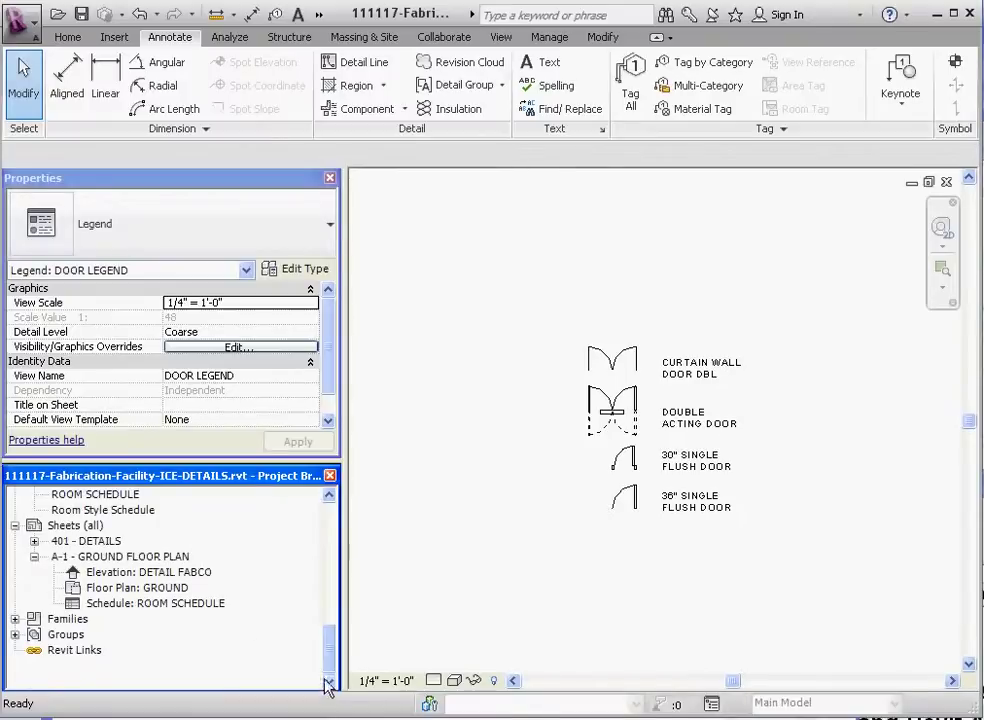
double_click(114, 556)
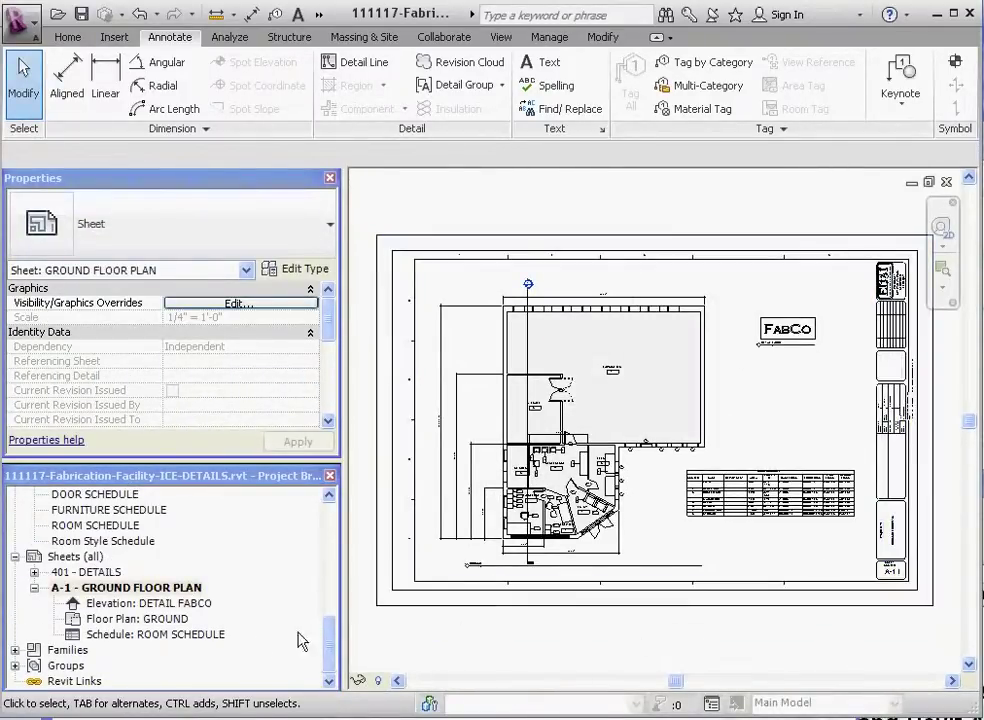
left_click_drag(330, 645, 326, 618)
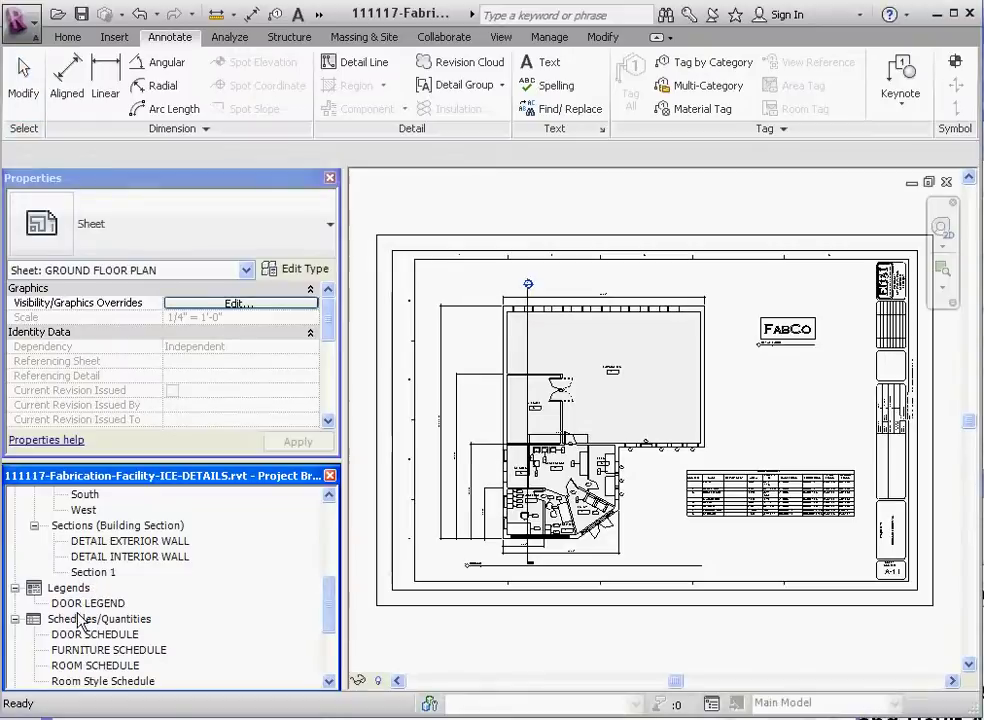
left_click_drag(88, 603, 762, 402)
left_click(769, 402)
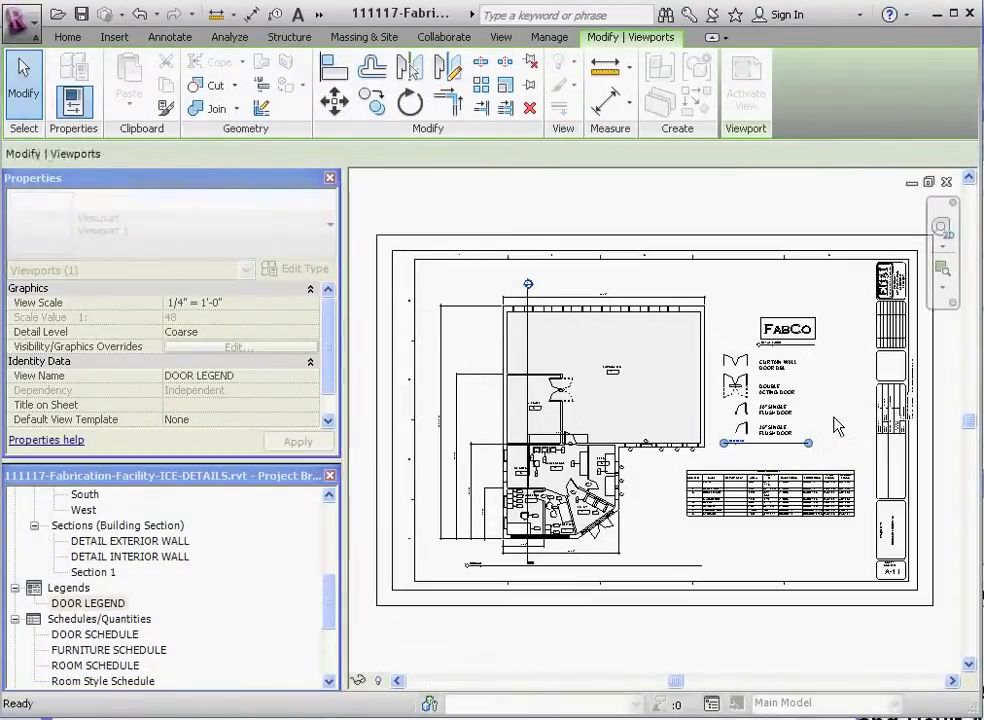
left_click(832, 385)
Step: Move the door legend viewport slightly right and down on the sheet, below the FabCo detail, and deselect it
scroll(832, 385, "up", 3)
scroll(778, 389, "down", 3)
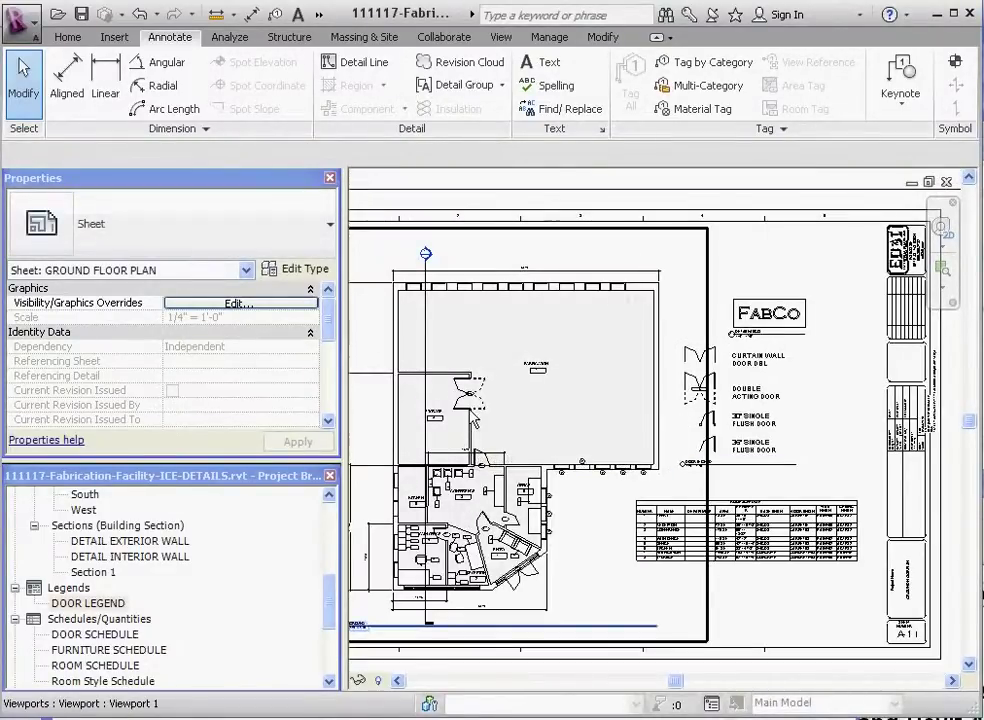
scroll(830, 411, "up", 3)
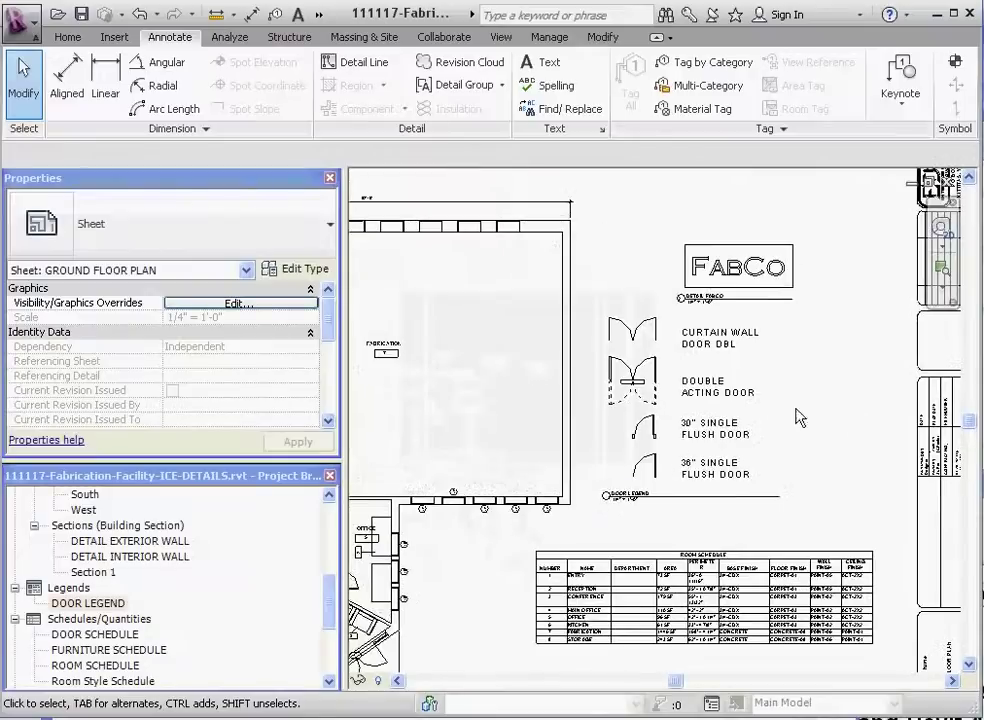
left_click_drag(741, 420, 801, 430)
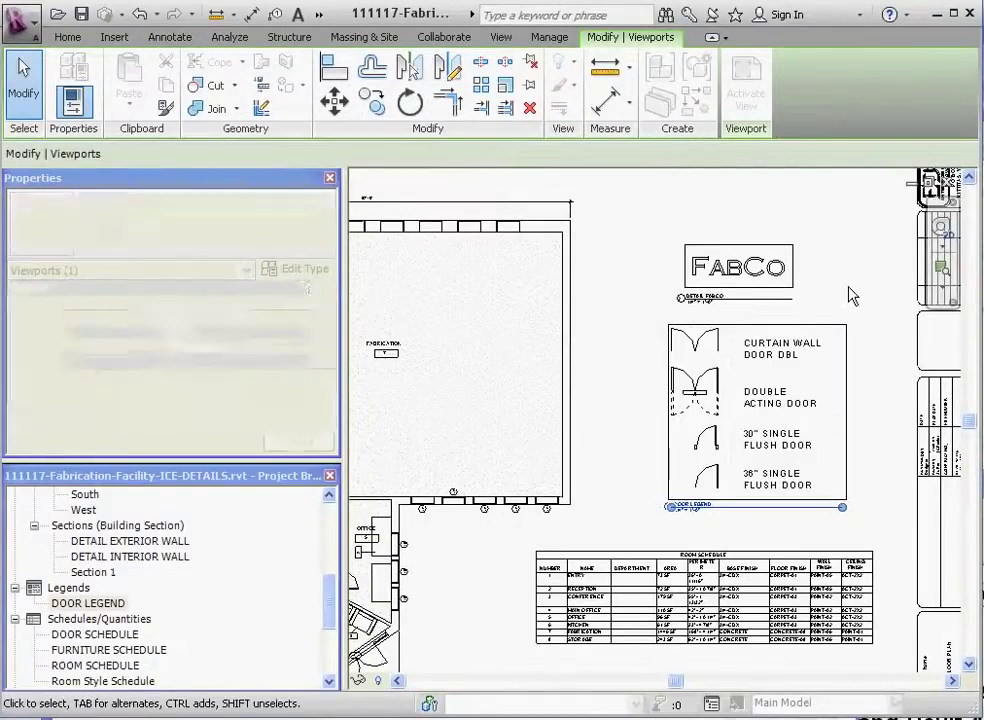
left_click(852, 292)
scroll(648, 349, "down", 1)
scroll(650, 354, "down", 1)
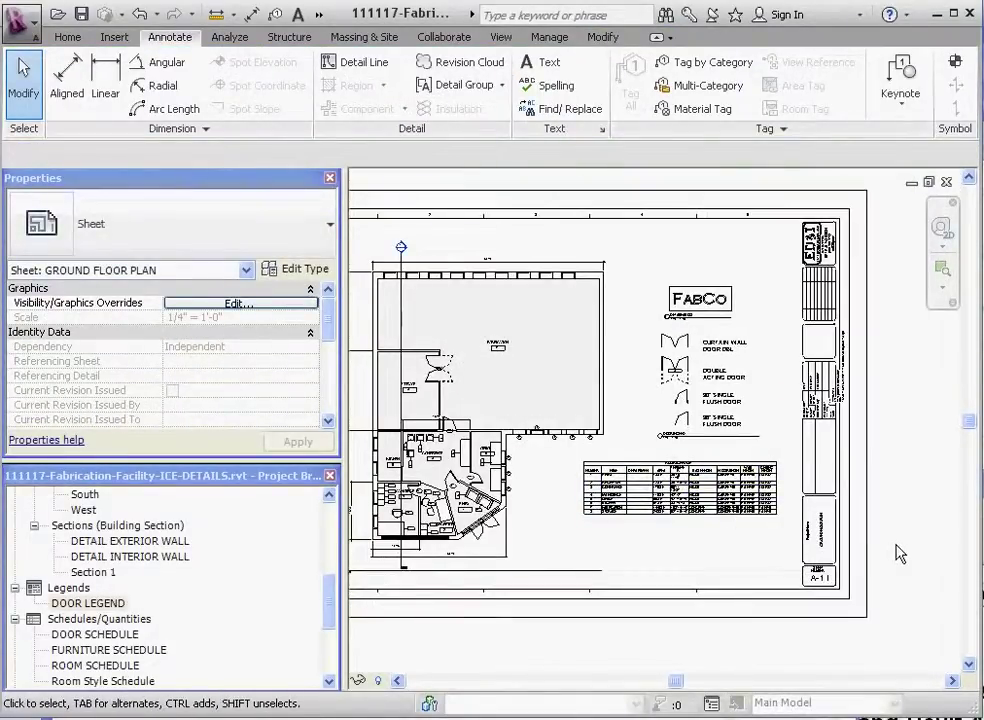